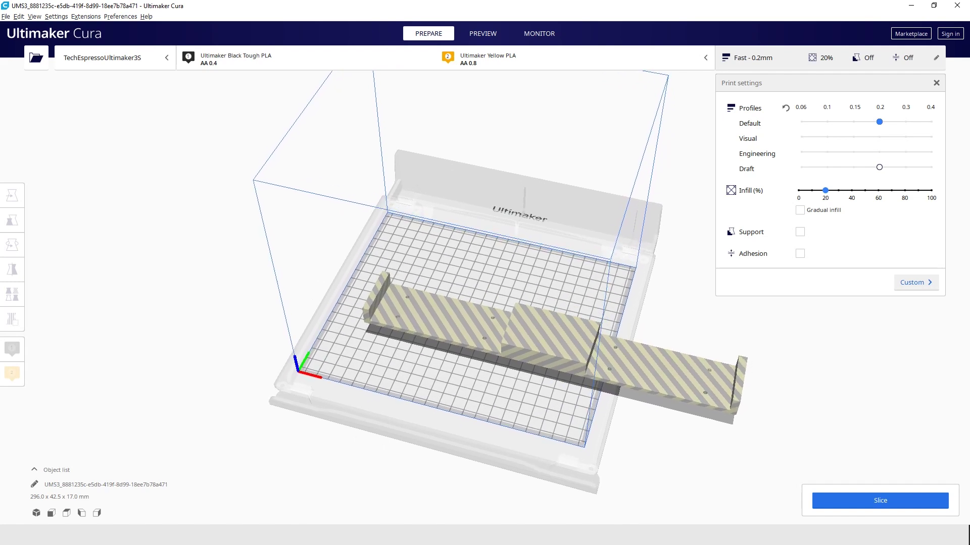
middle_click_drag(492, 328, 463, 355)
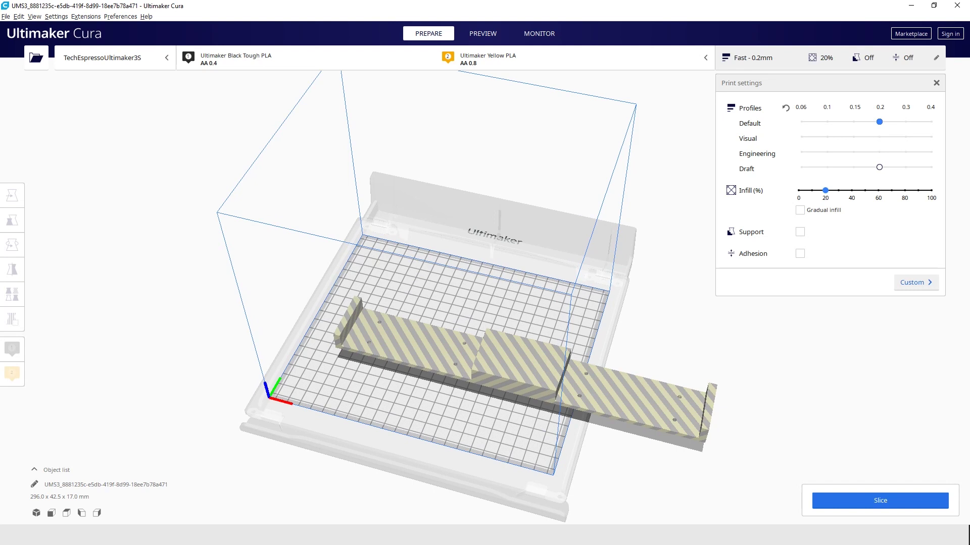
scroll(485, 298, "down", 1)
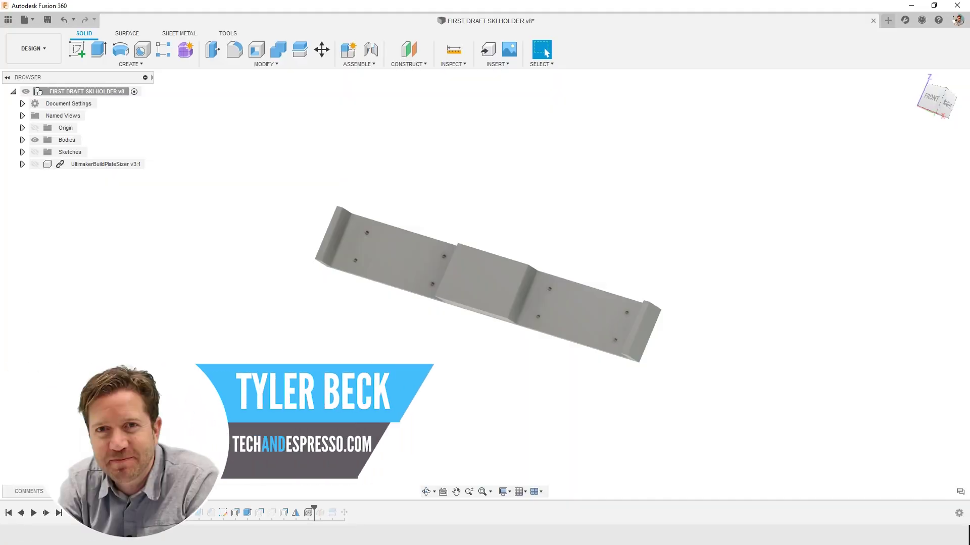
middle_click_drag(485, 273, 497, 258, "shift")
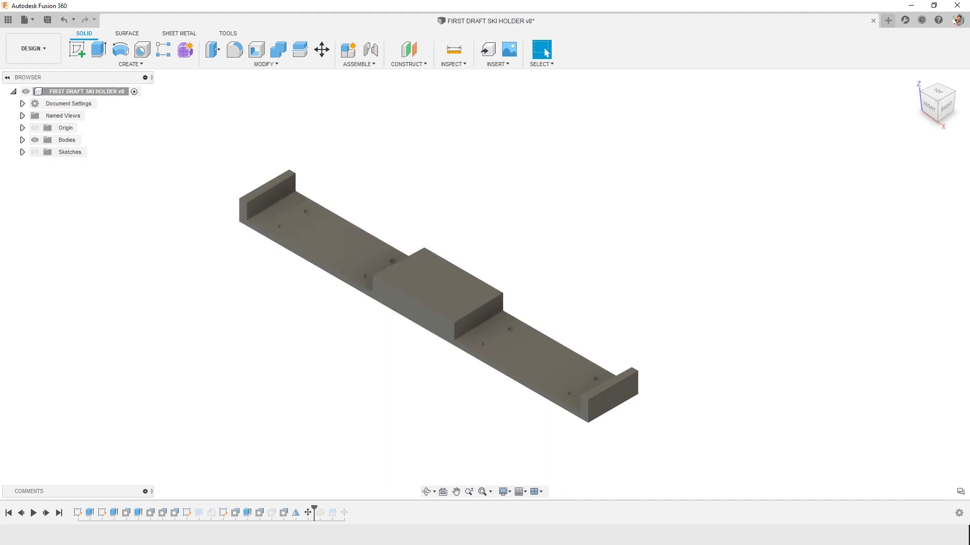
- Insert the UltimakerBuildPlateSizer design into the current ski holder design, placing it with an X distance of 0 mm
left_click(8, 20)
right_click(109, 129)
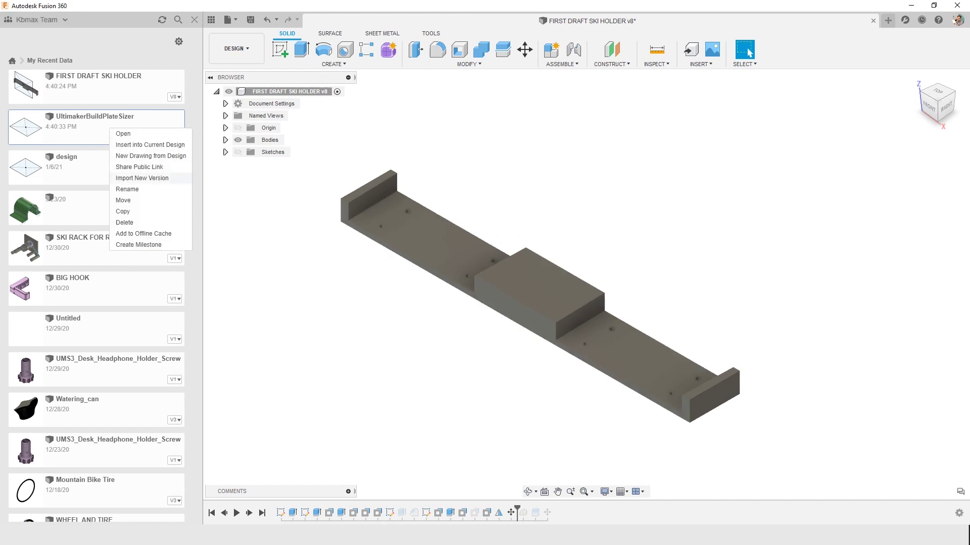
left_click(150, 144)
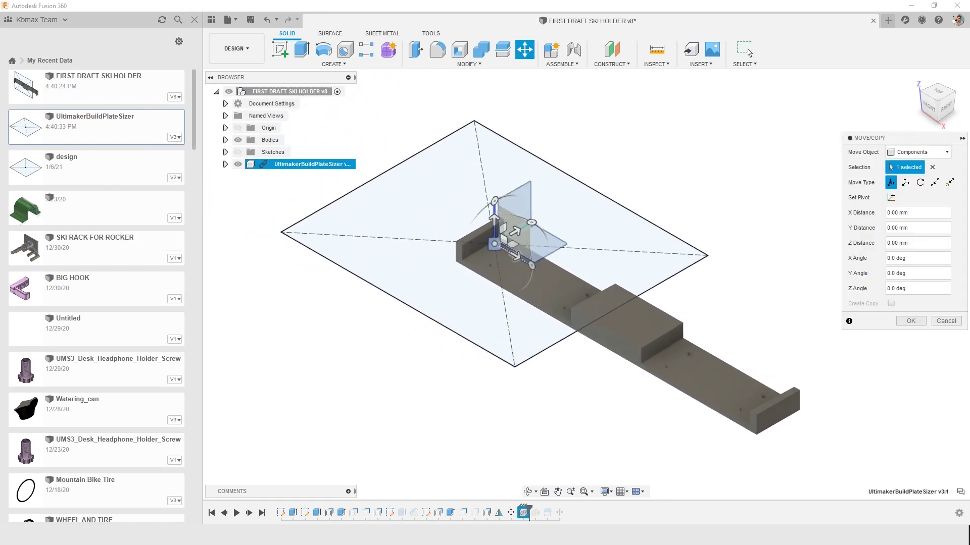
mouse_move(516, 255)
left_mouse_down()
mouse_move(625, 317)
mouse_move(511, 254)
left_mouse_up()
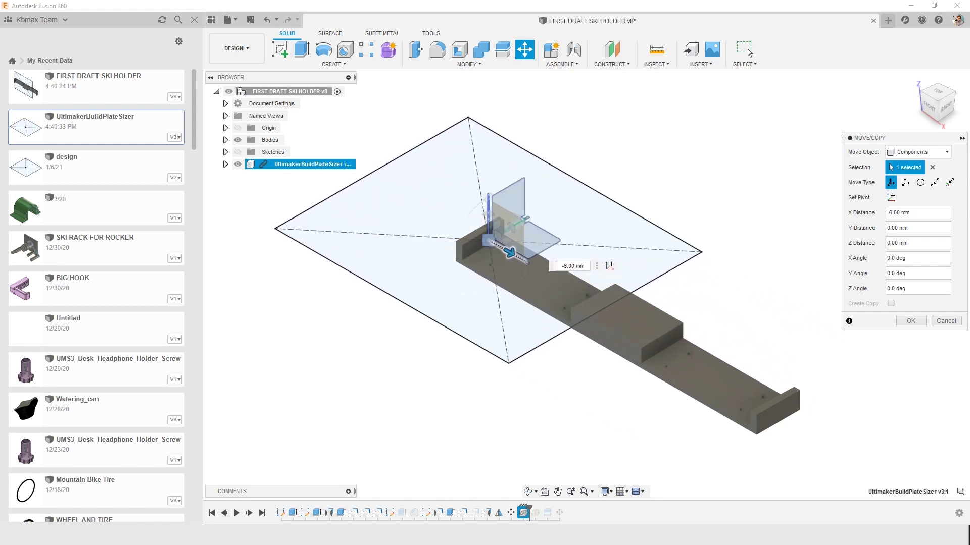
type("0")
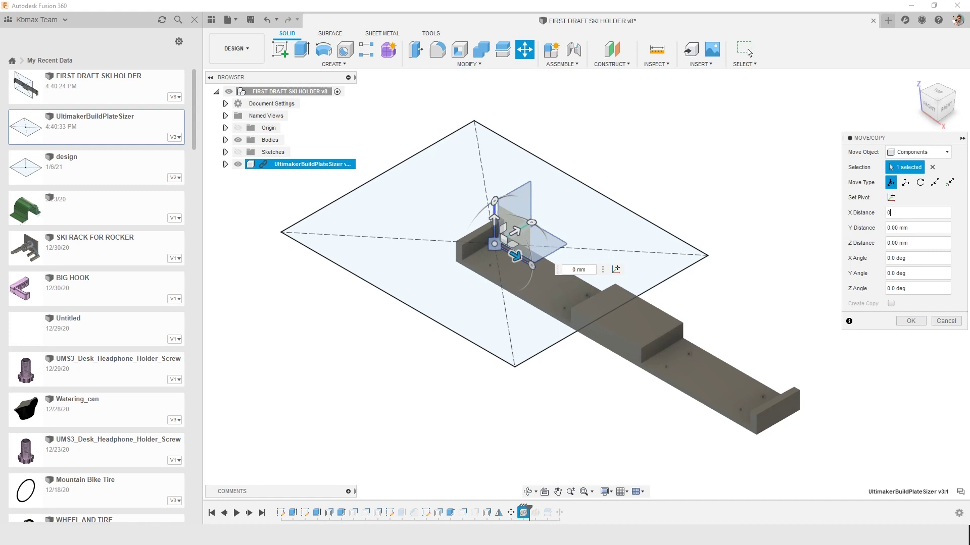
key("Return")
- Move the ski holder body over the build plate outline, about -140 mm in X and 21 mm in Y
type("s")
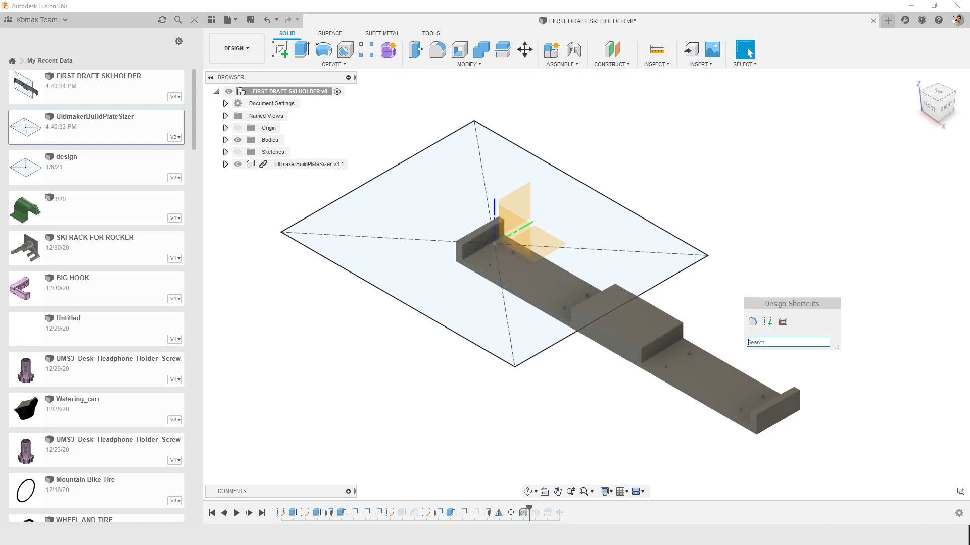
type("mov")
key("Return")
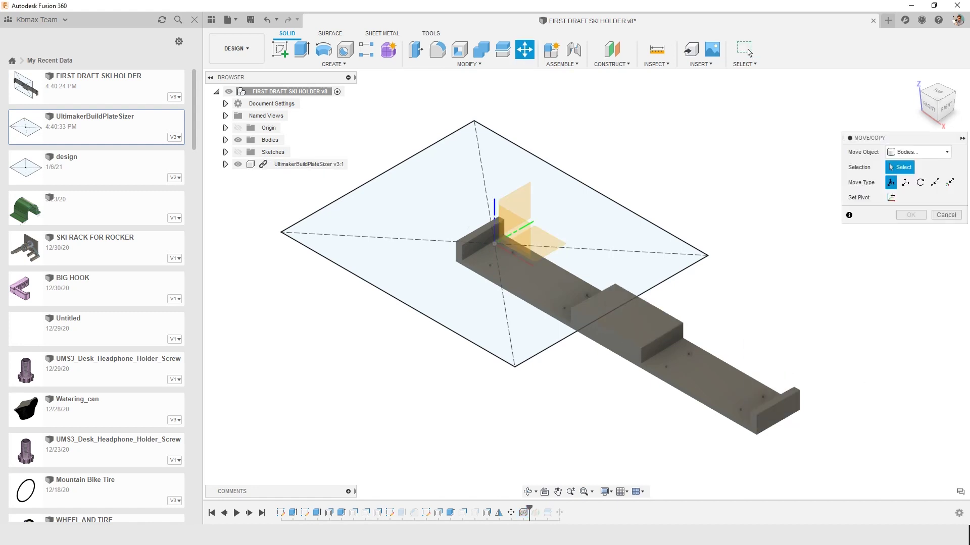
left_click(657, 303)
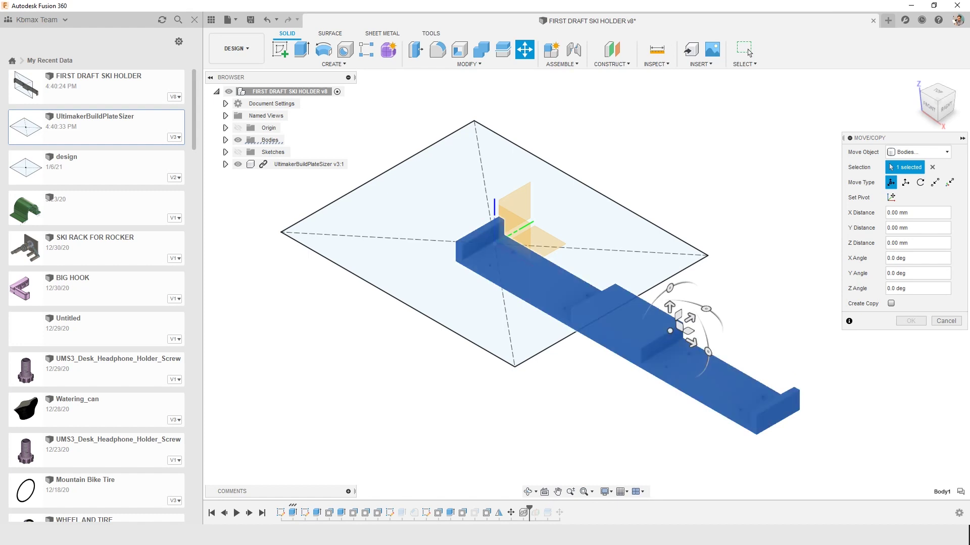
left_click_drag(670, 331, 563, 239)
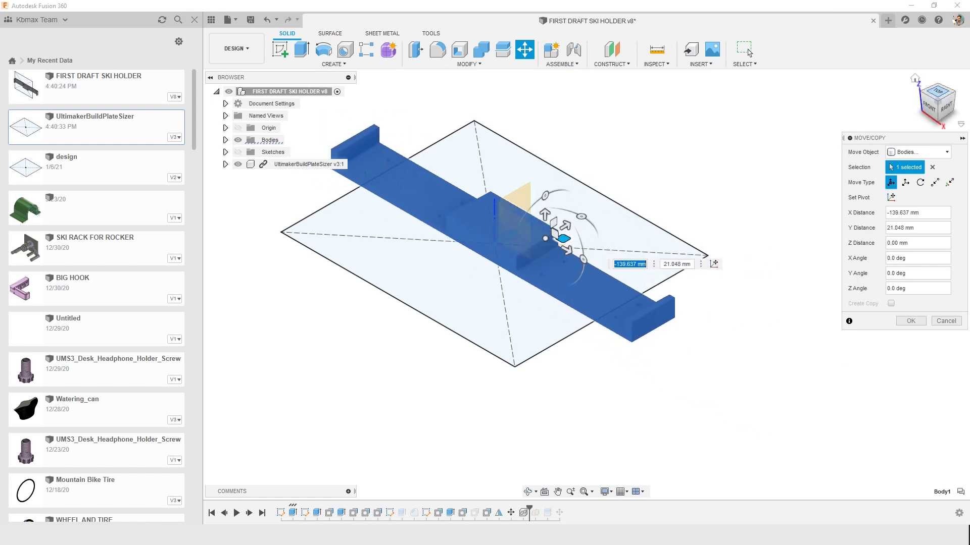
- Viewed from above, rotate the ski holder along the build plate's diagonal and shift it towards a corner to test the fit
left_click(937, 93)
left_click(936, 96)
mouse_move(526, 260)
left_mouse_down()
mouse_move(580, 277)
mouse_move(525, 220)
mouse_move(520, 273)
mouse_move(524, 259)
left_mouse_up()
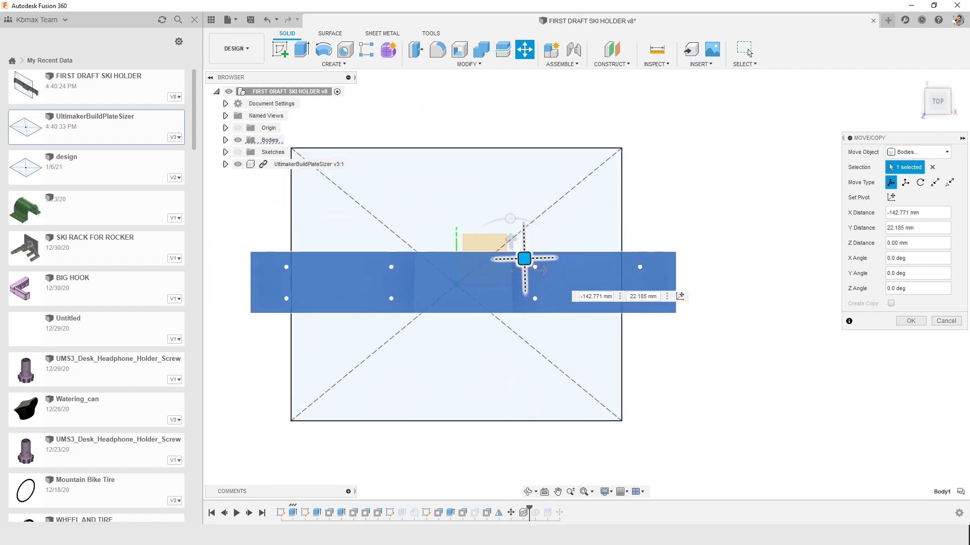
left_click_drag(510, 218, 490, 240)
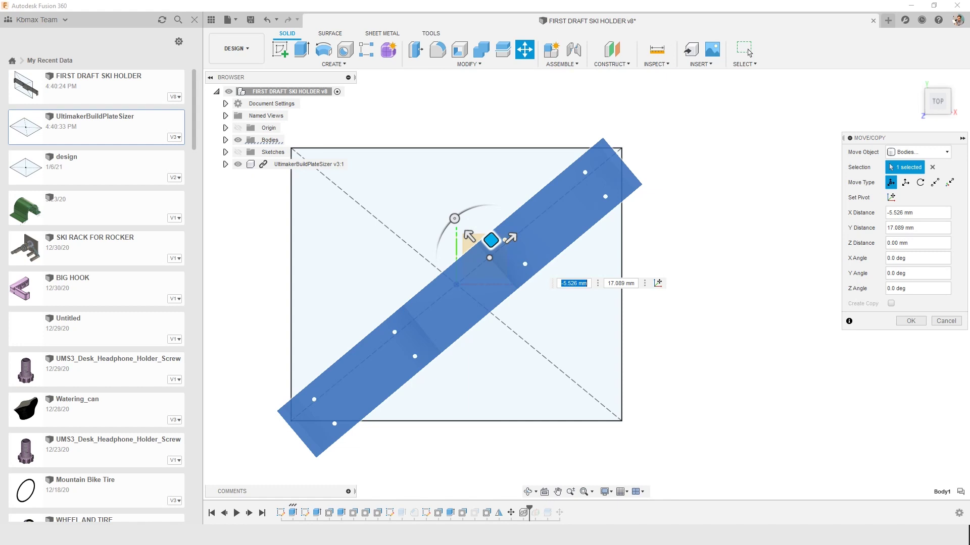
left_click_drag(491, 240, 532, 218)
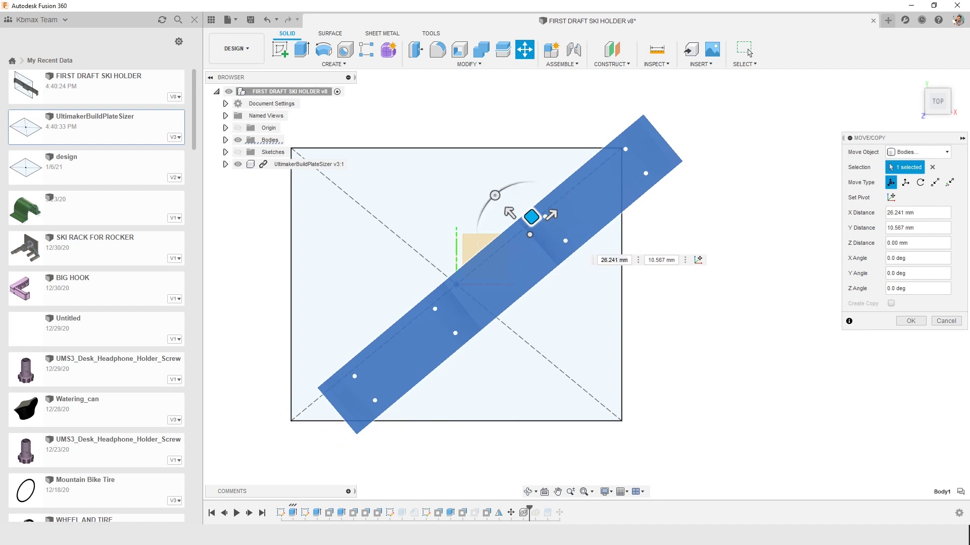
left_click_drag(494, 195, 529, 182)
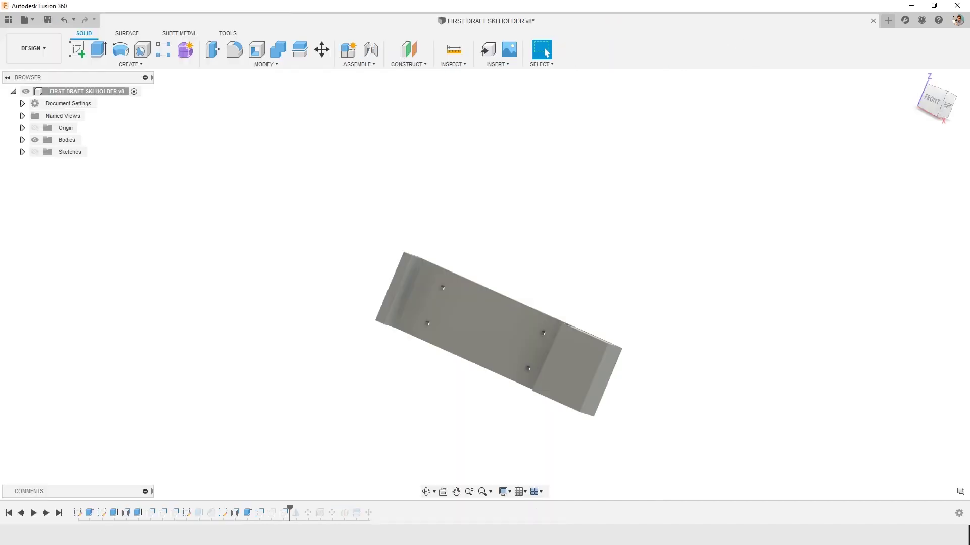
- Offset the end face of the half holder's raised block inward to make the block narrower
scroll(601, 418, "up", 3)
left_click(600, 365)
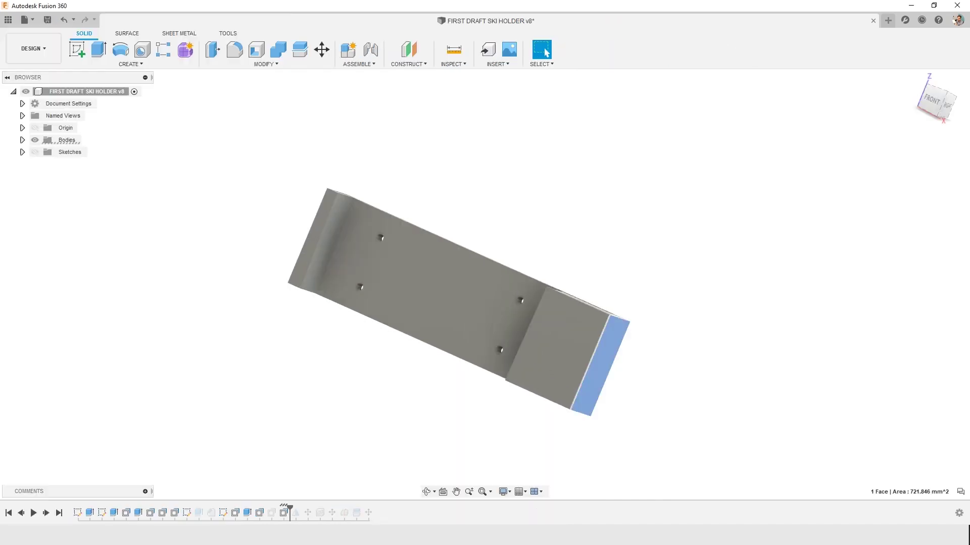
key("q")
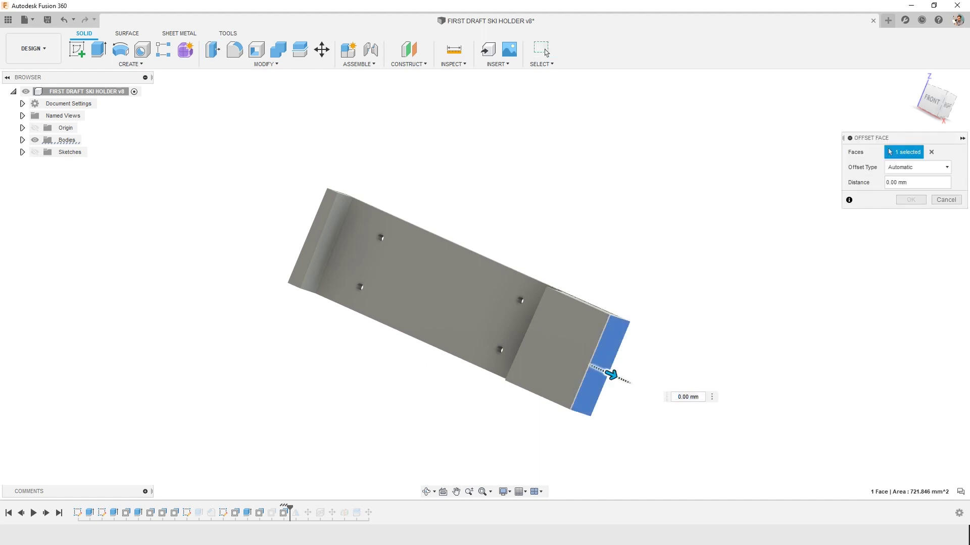
left_click_drag(611, 375, 549, 347)
key("Return")
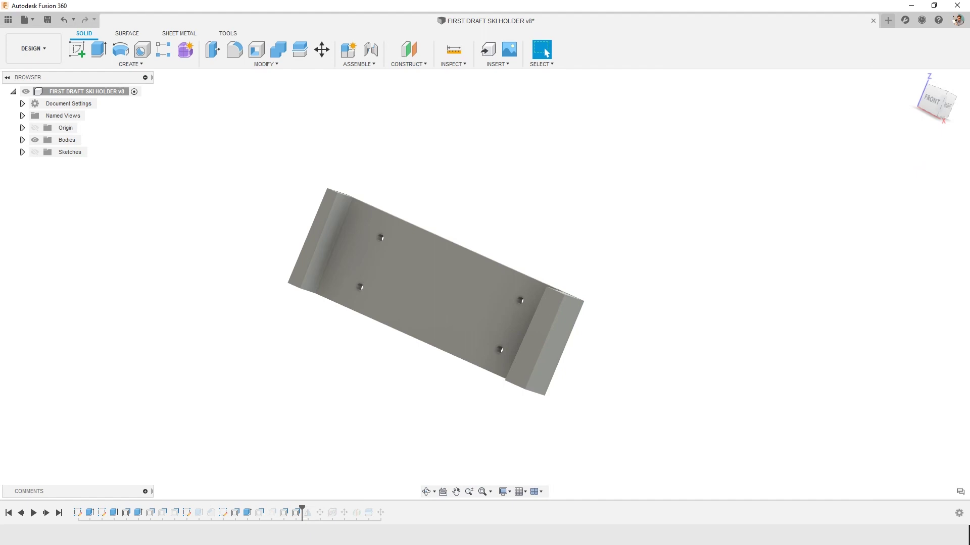
- Roll the timeline past the mirror feature and redefine it with the half holder body and its offset end face as mirror plane, using Join
left_click_drag(302, 509, 313, 510)
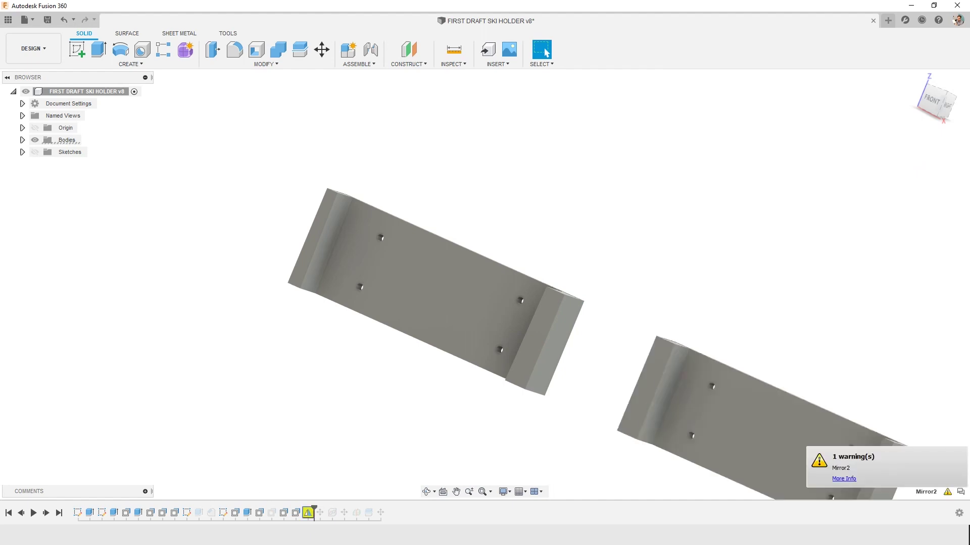
right_click(307, 512)
left_click(339, 411)
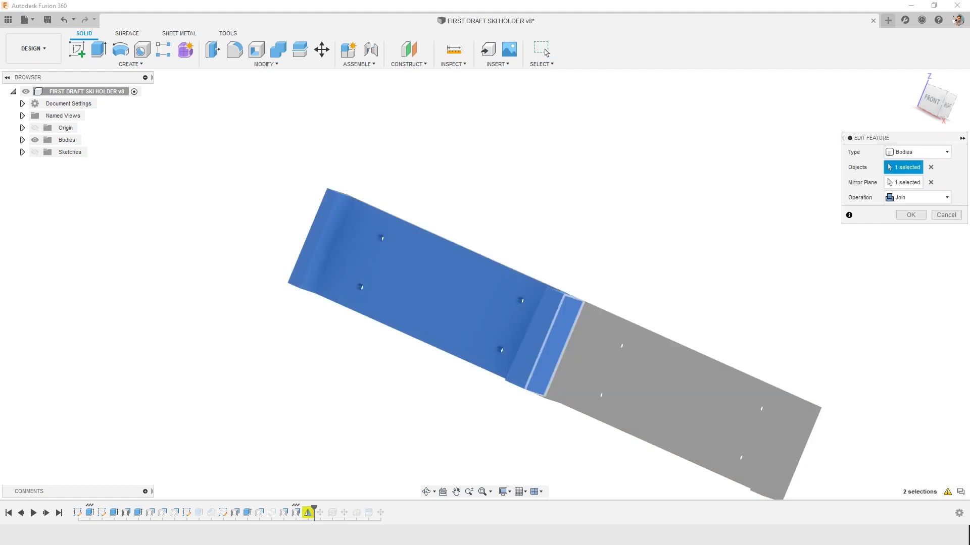
left_click(930, 167)
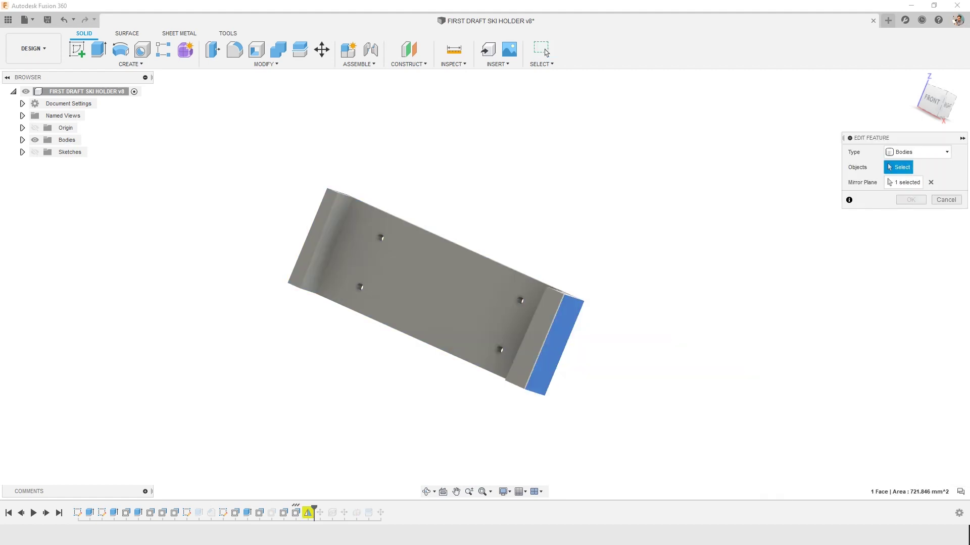
left_click(931, 183)
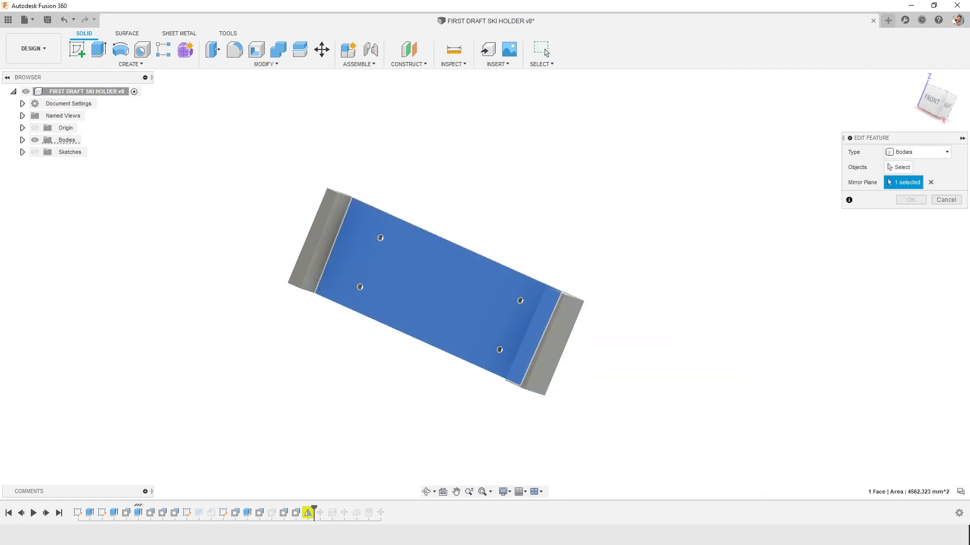
left_click(897, 167)
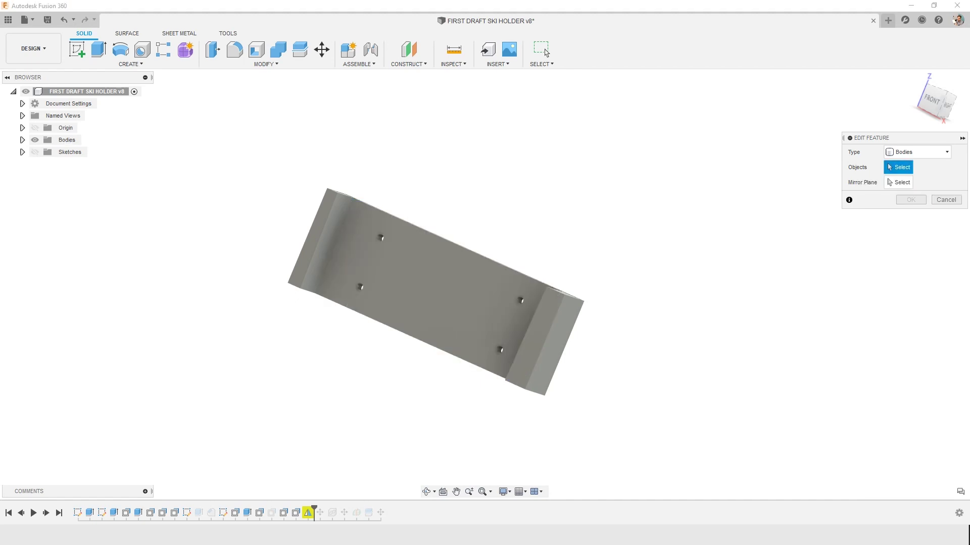
left_click(455, 288)
left_click(898, 182)
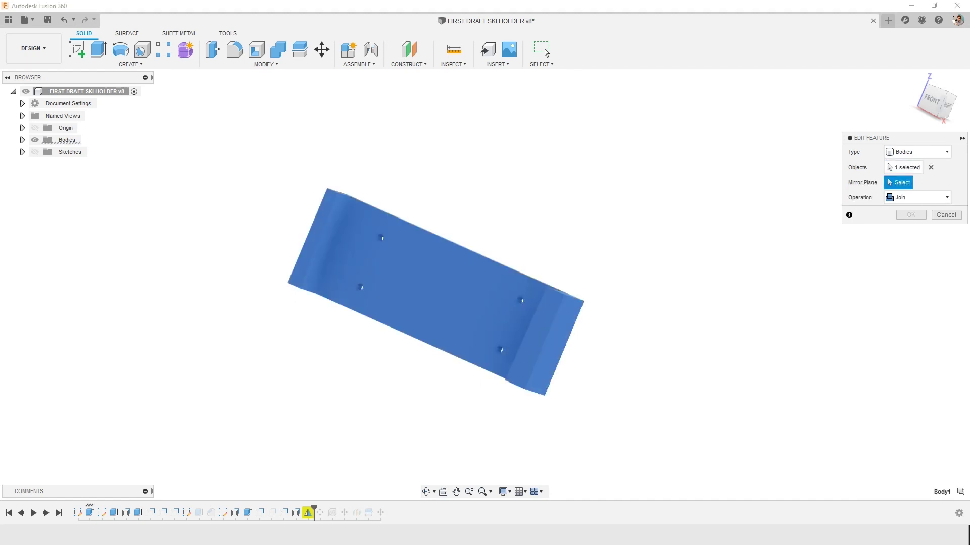
left_click(554, 346)
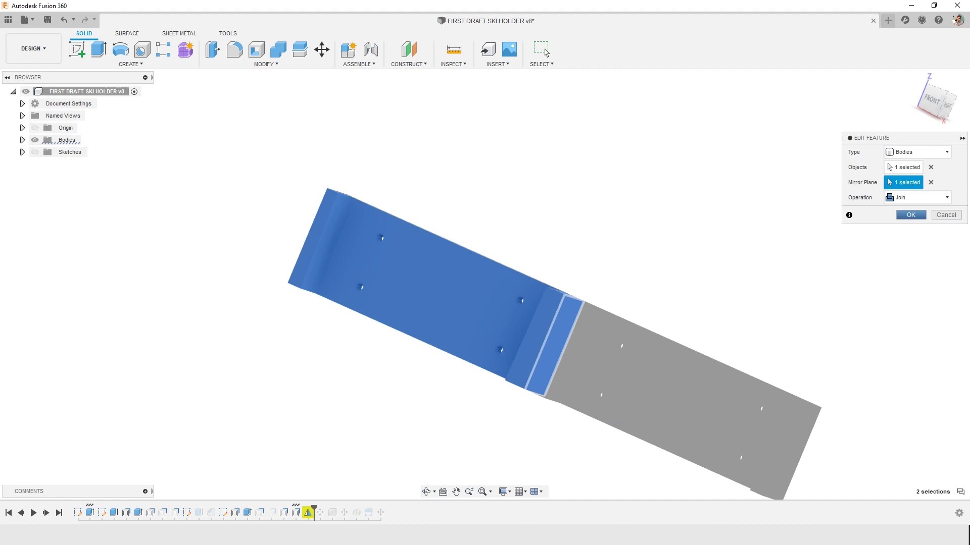
key("Return")
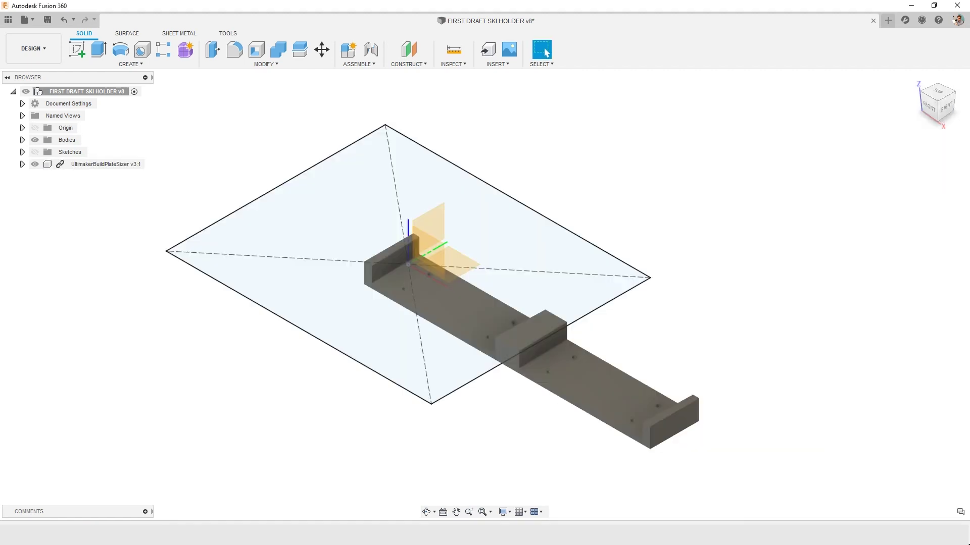
- Move the shortened ski holder body onto the build plate outline and rotate it along the plate's diagonal, viewed from above
type("smove")
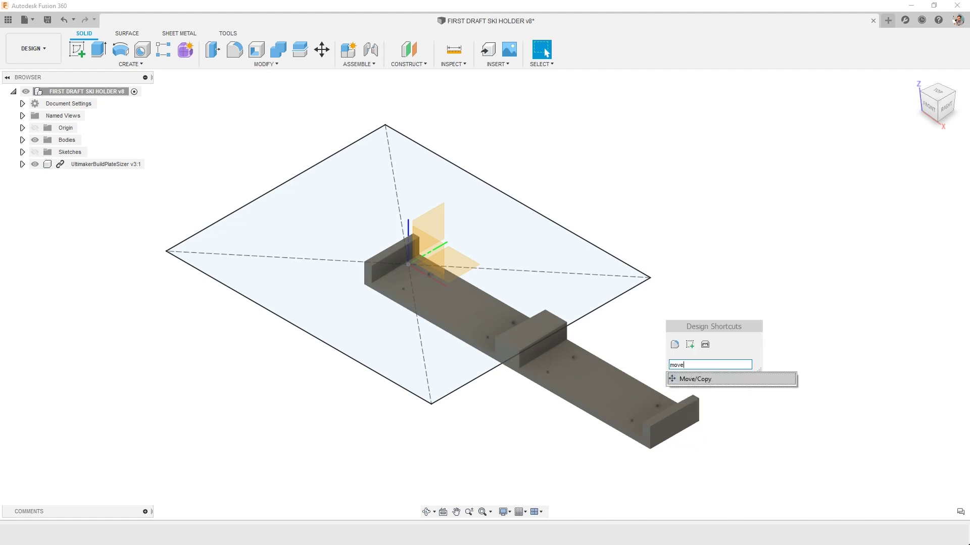
key("Return")
left_click(590, 372)
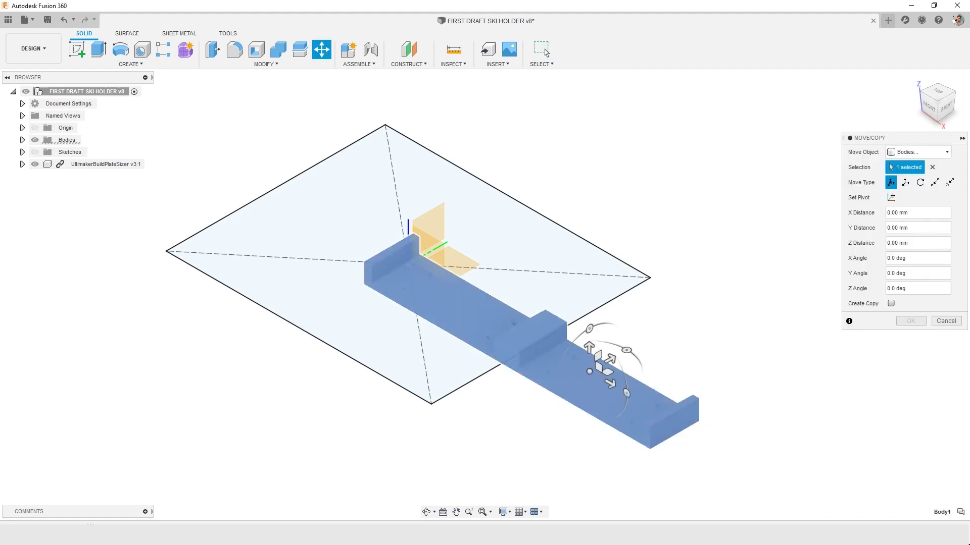
left_click_drag(606, 372, 509, 296)
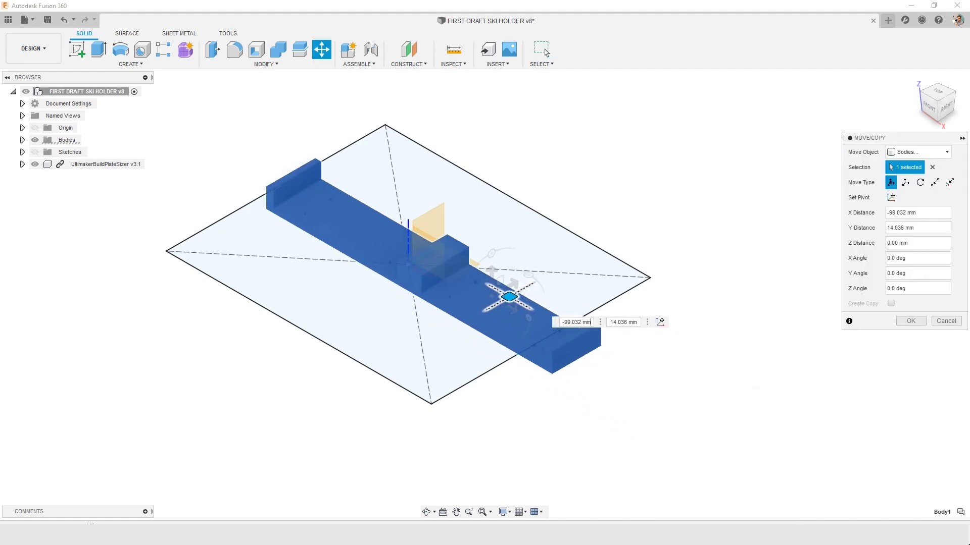
key("q")
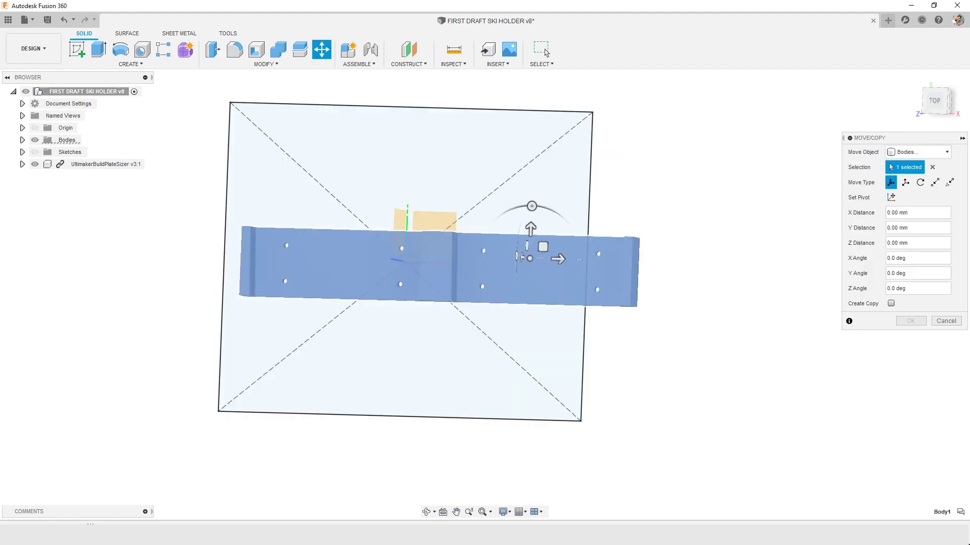
left_click_drag(532, 206, 475, 187)
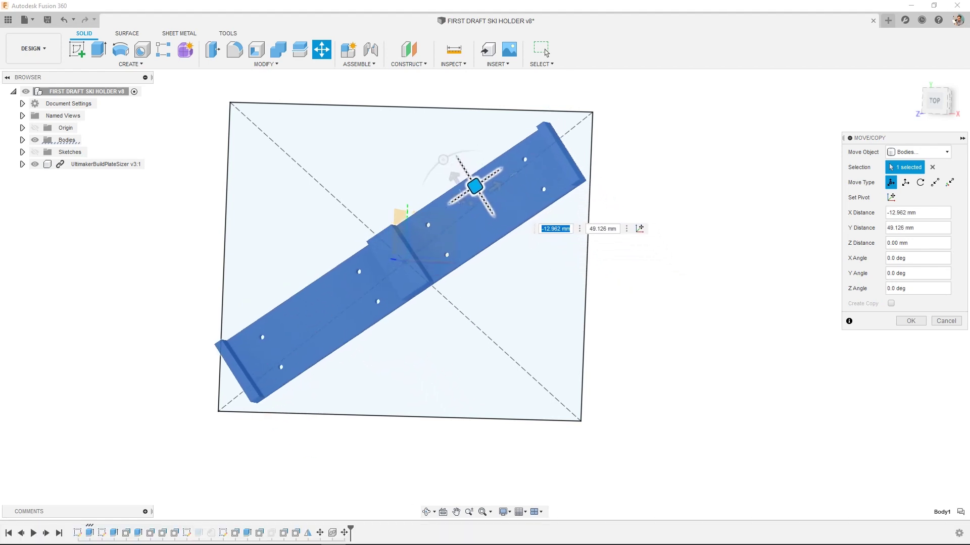
left_click(935, 101)
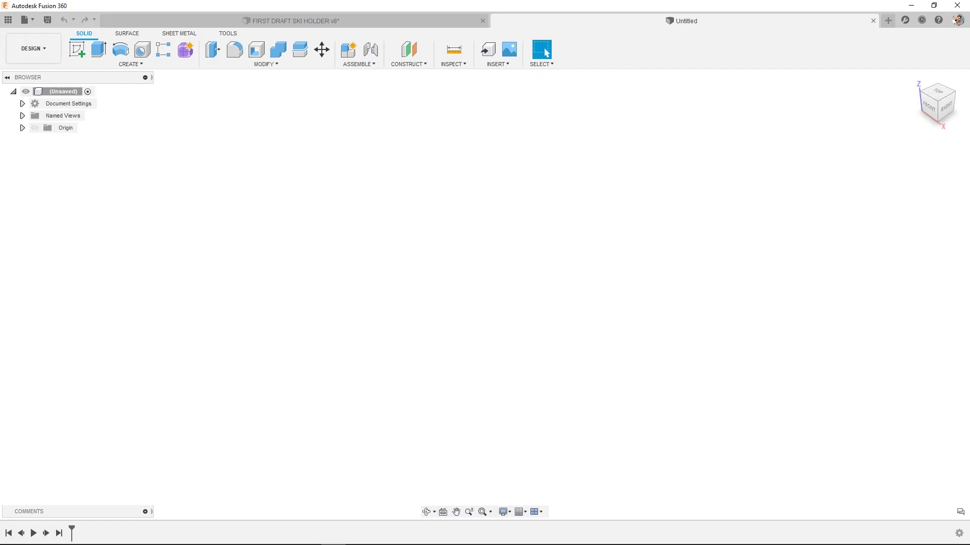
- Start a sketch on the front plane and draw a centre rectangle from the origin, about 124 mm wide
left_click(77, 49)
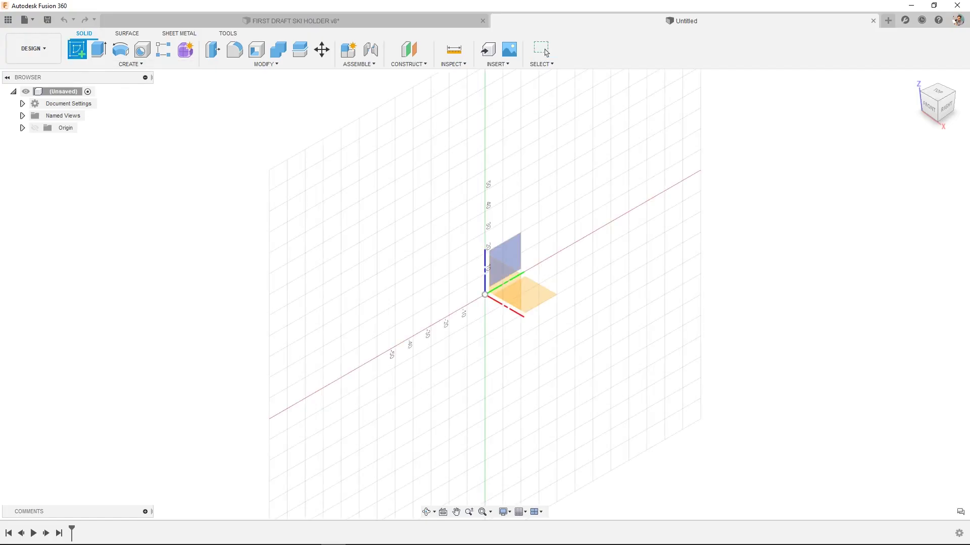
left_click(504, 282)
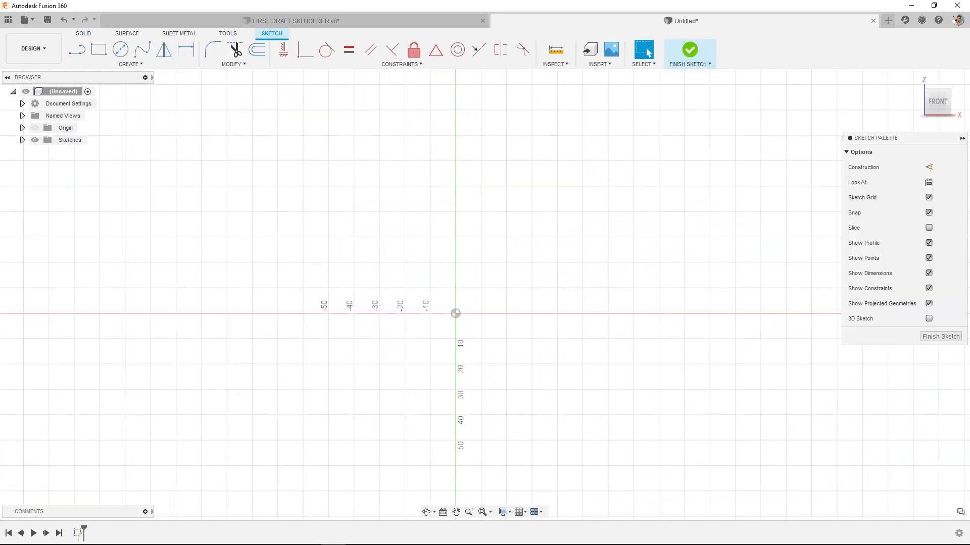
key("r")
left_click(99, 49)
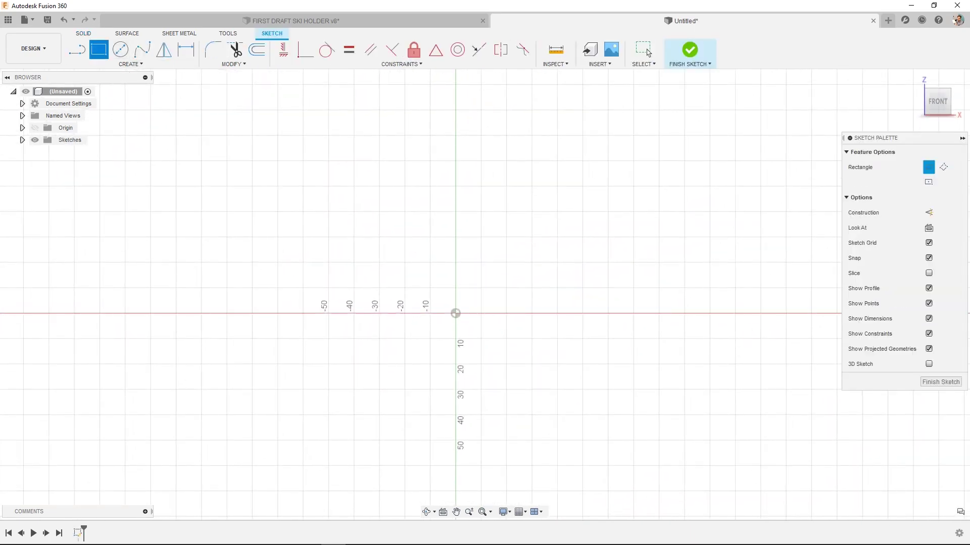
key("s")
left_click(104, 89)
left_click(455, 313)
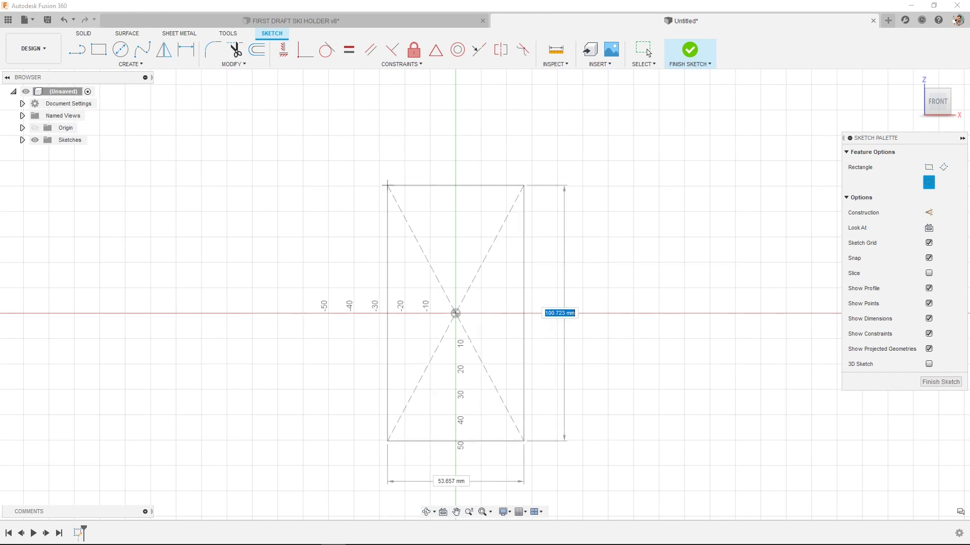
left_click(613, 425)
key("Escape")
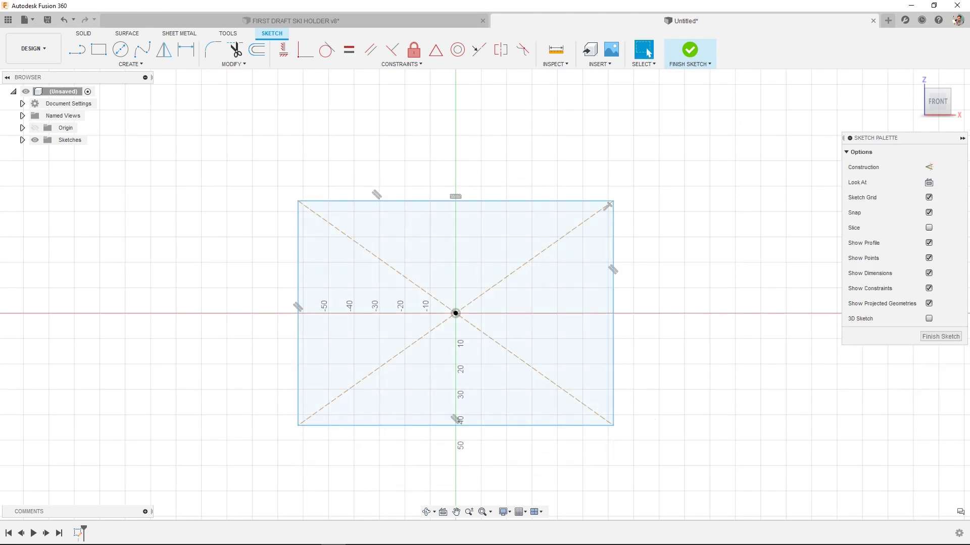
- Dimension the rectangle 230 mm wide and 190 mm high
key("d")
left_click(513, 201)
left_click(514, 158)
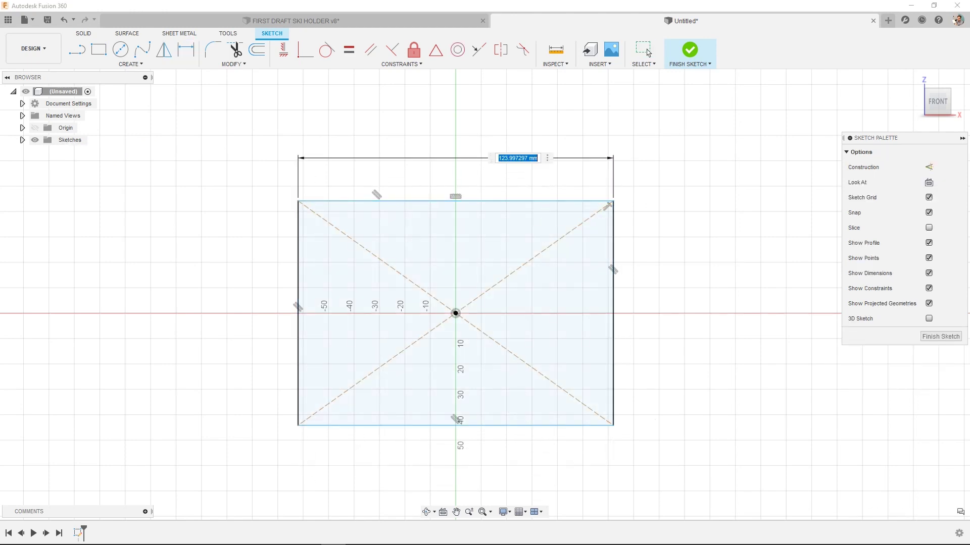
type("230")
key("Return")
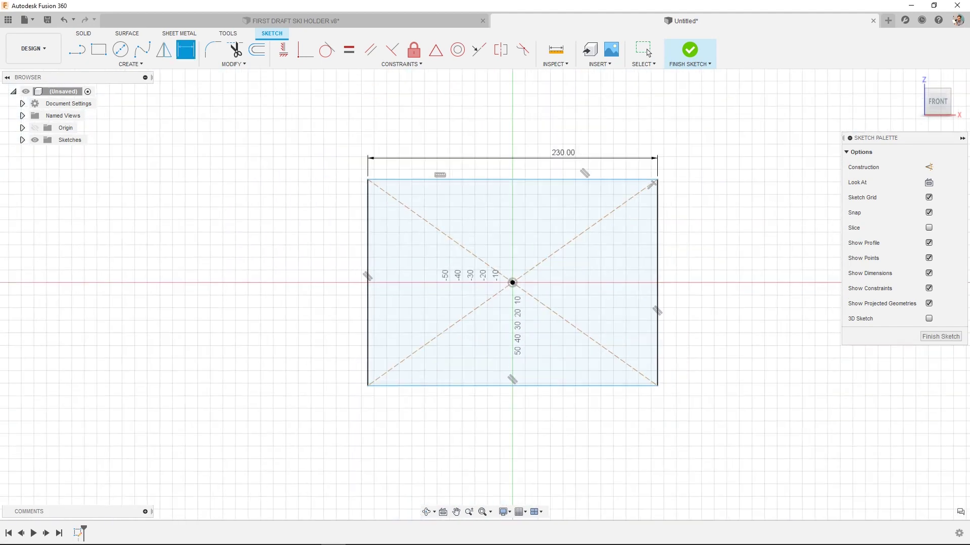
left_click(657, 262)
left_click(693, 262)
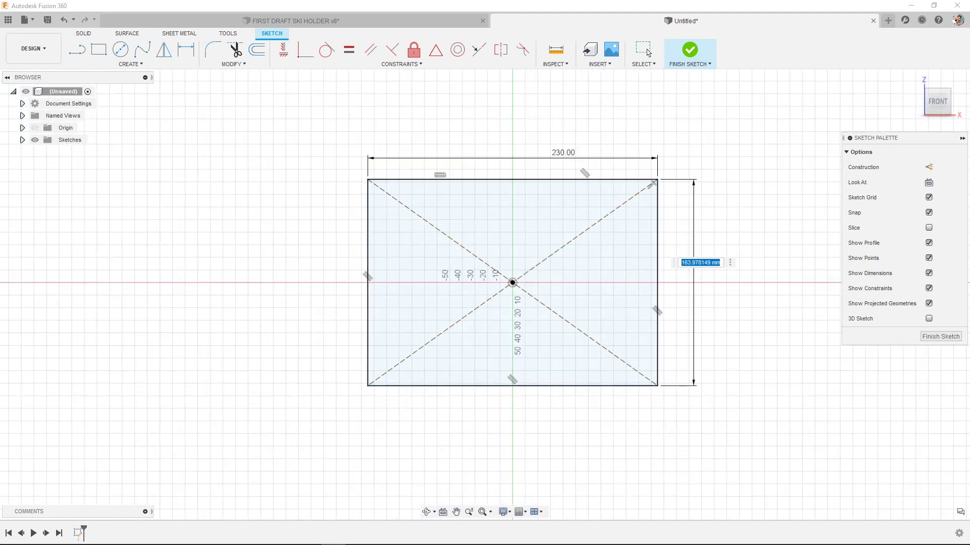
type("190")
key("Return")
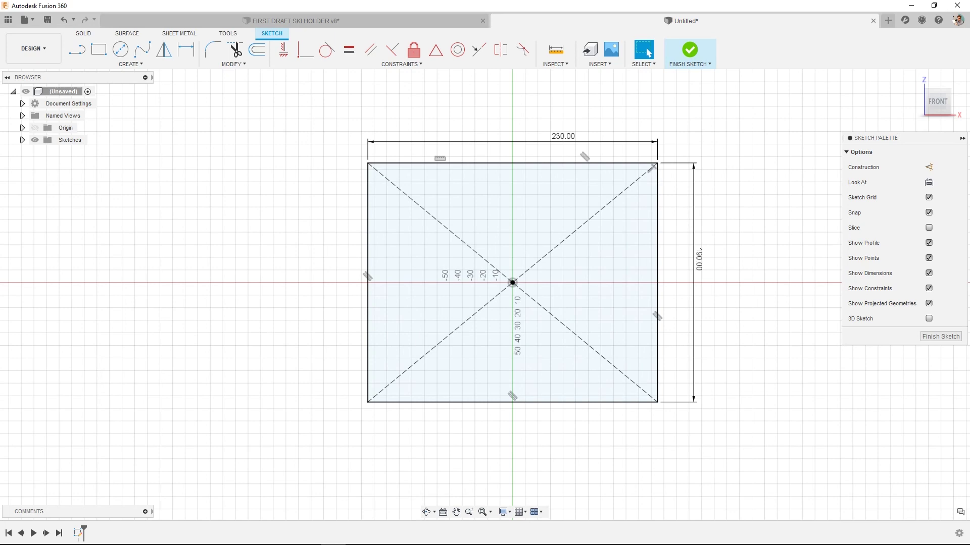
- Open the grid settings to examine the fixed major grid spacing and how far the sketch grid extends around the rectangle
left_click(520, 512)
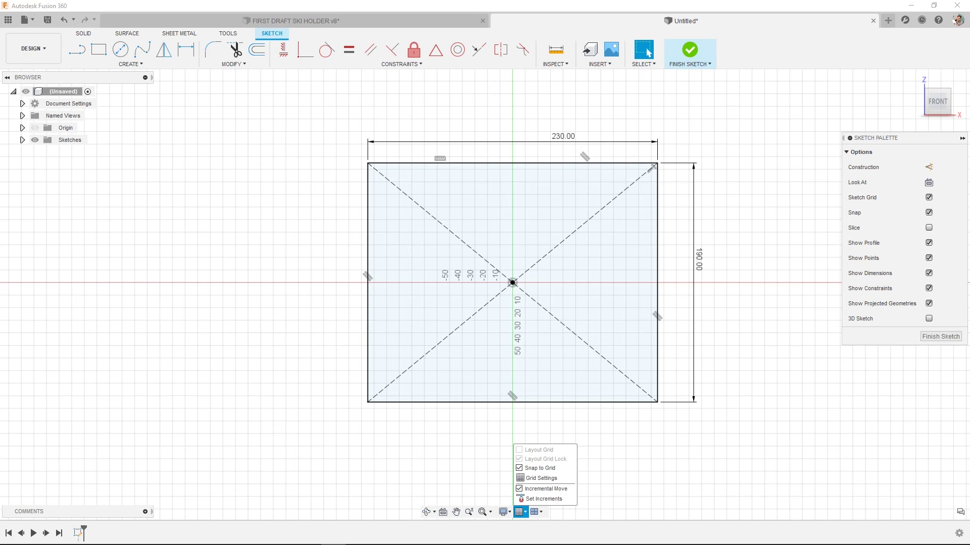
key("alt+Tab")
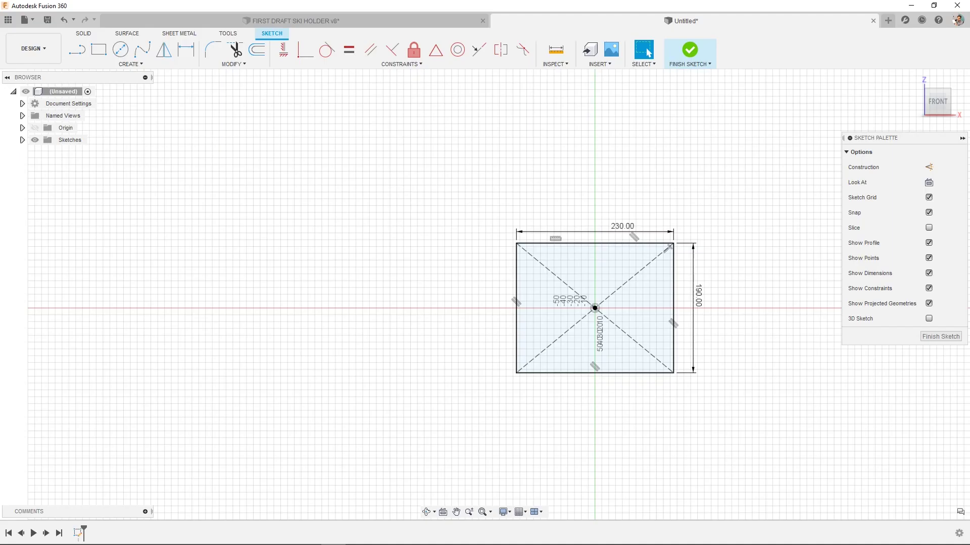
scroll(565, 415, "up", 3)
scroll(565, 415, "down", 8)
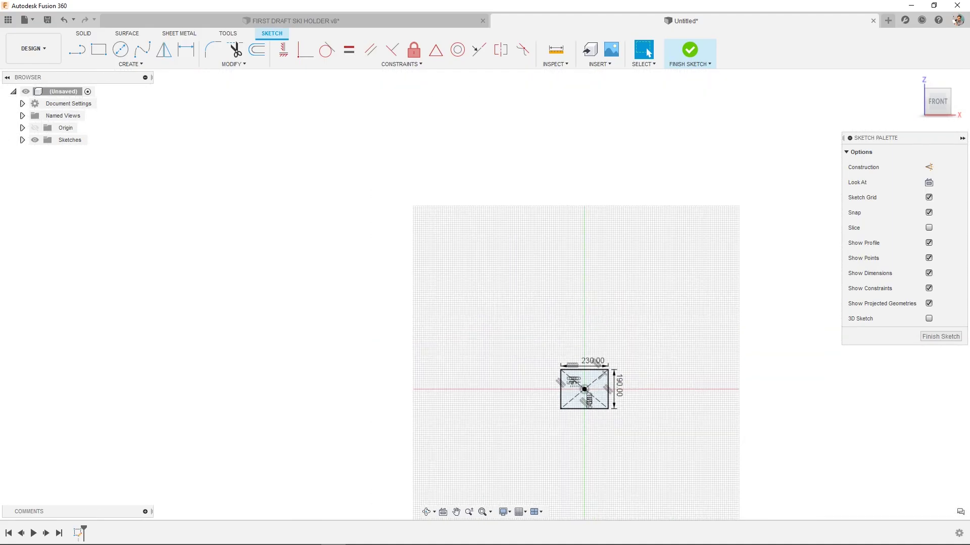
scroll(587, 433, "up", 1)
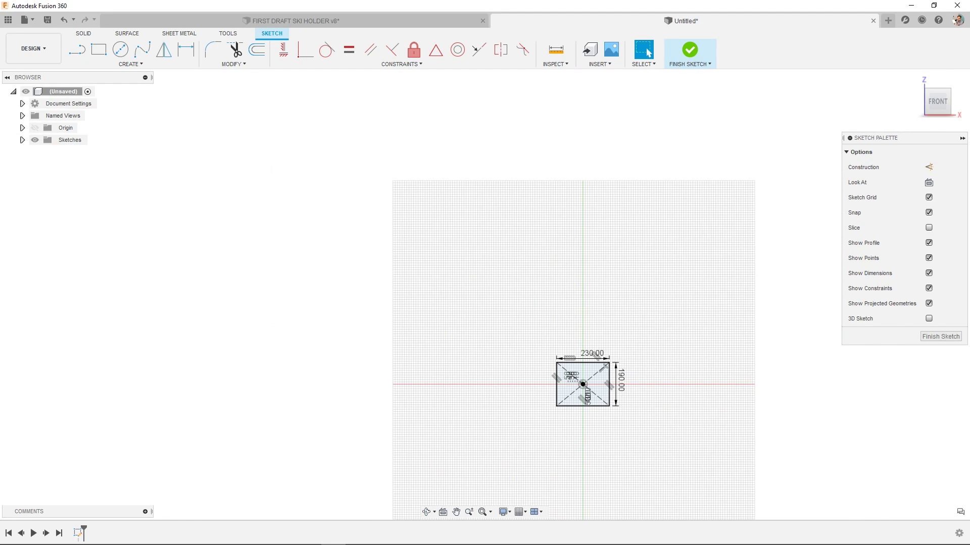
scroll(634, 446, "up", 4)
left_click(521, 512)
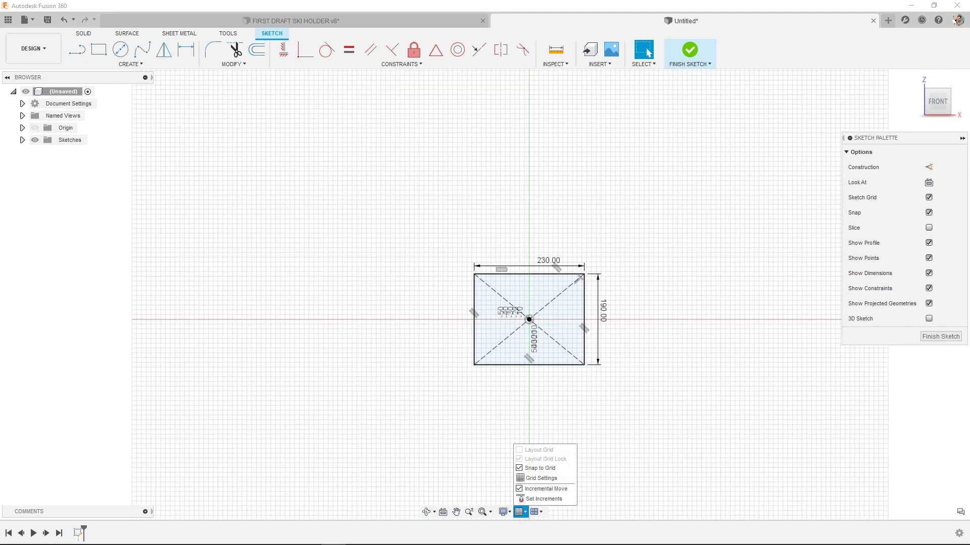
left_click(541, 478)
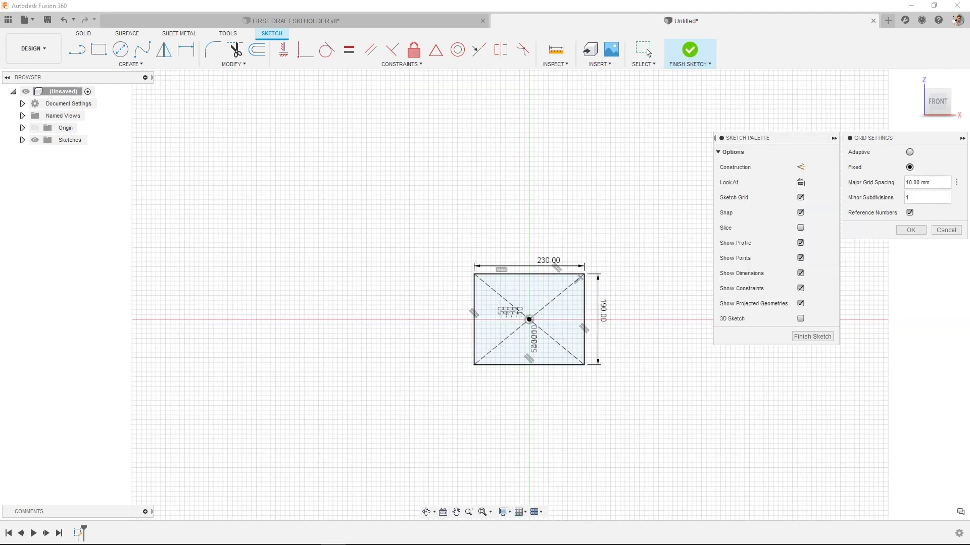
left_click(926, 183)
- Save the build plate design as BuildPlateSizer in the KBMax POC location
scroll(548, 266, "up", 5)
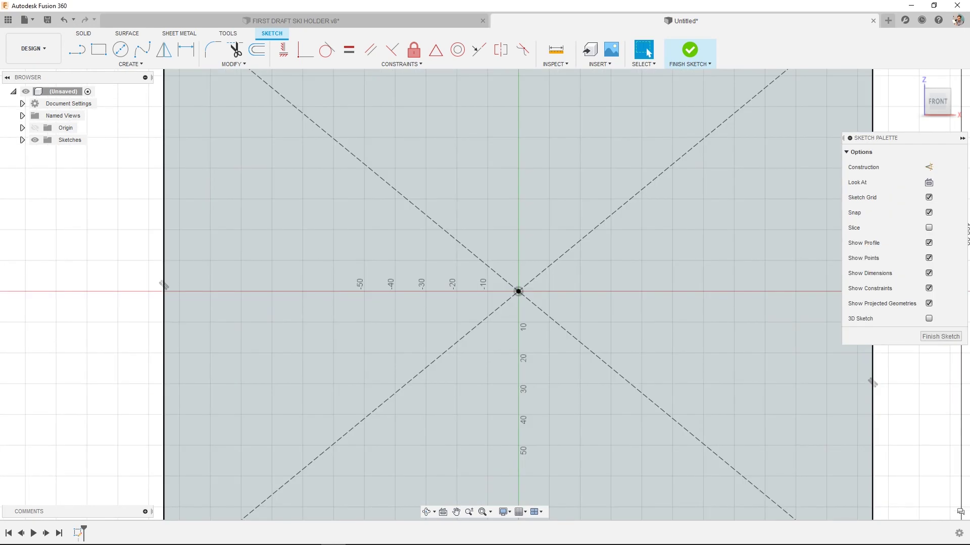
scroll(485, 288, "up", 1)
scroll(485, 288, "down", 5)
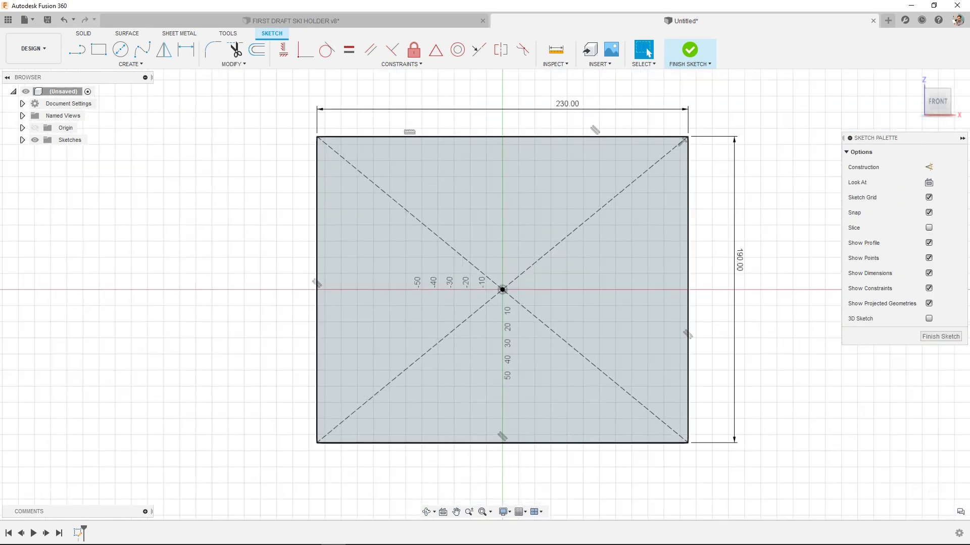
scroll(763, 306, "down", 10)
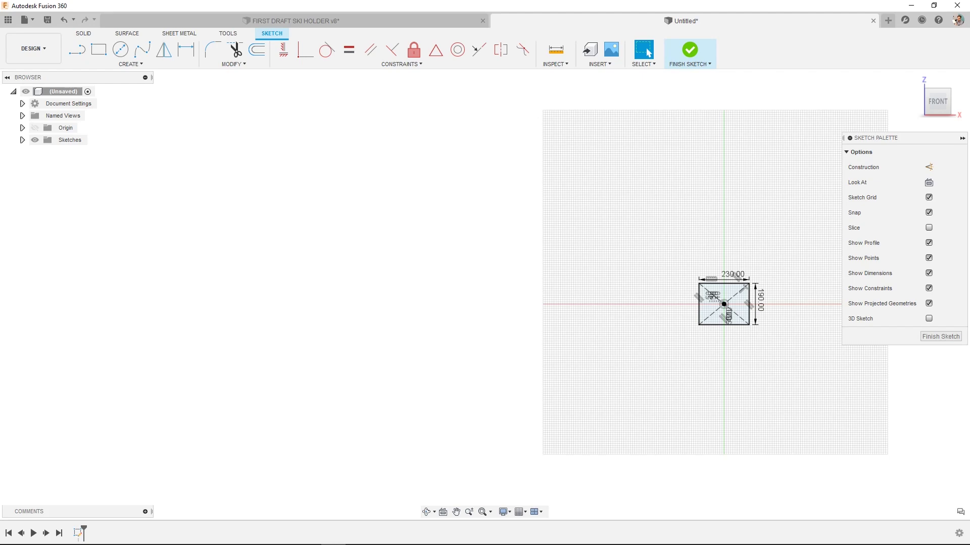
scroll(787, 318, "up", 6)
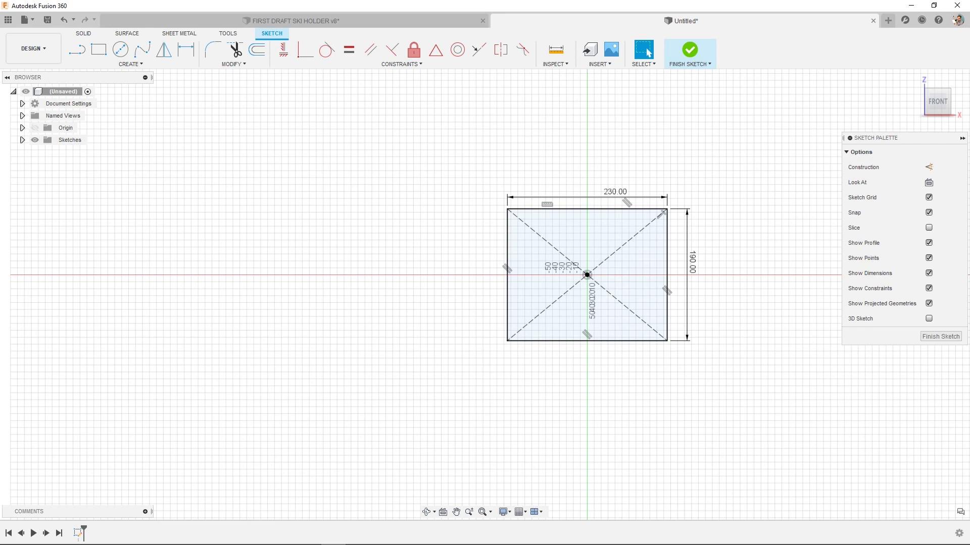
key("ctrl+s")
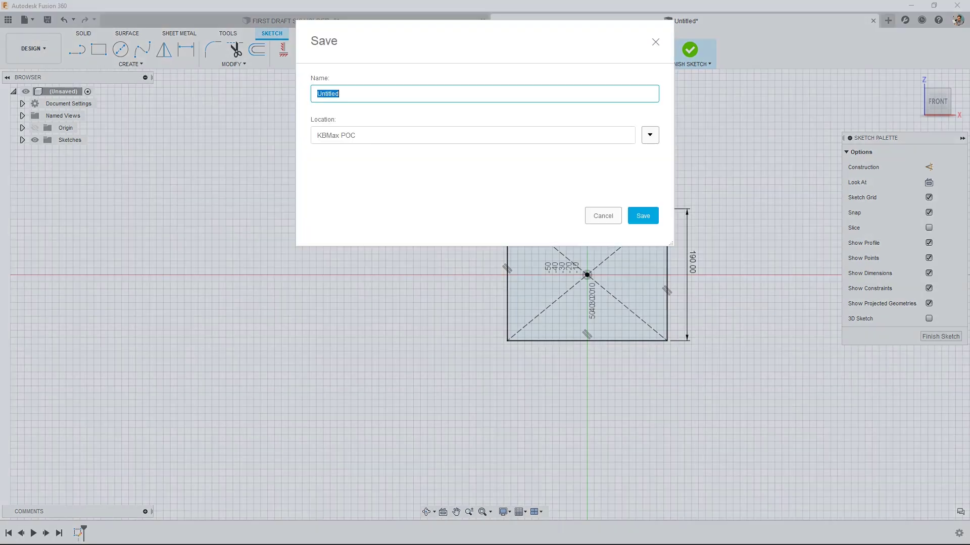
type("BuildPlat")
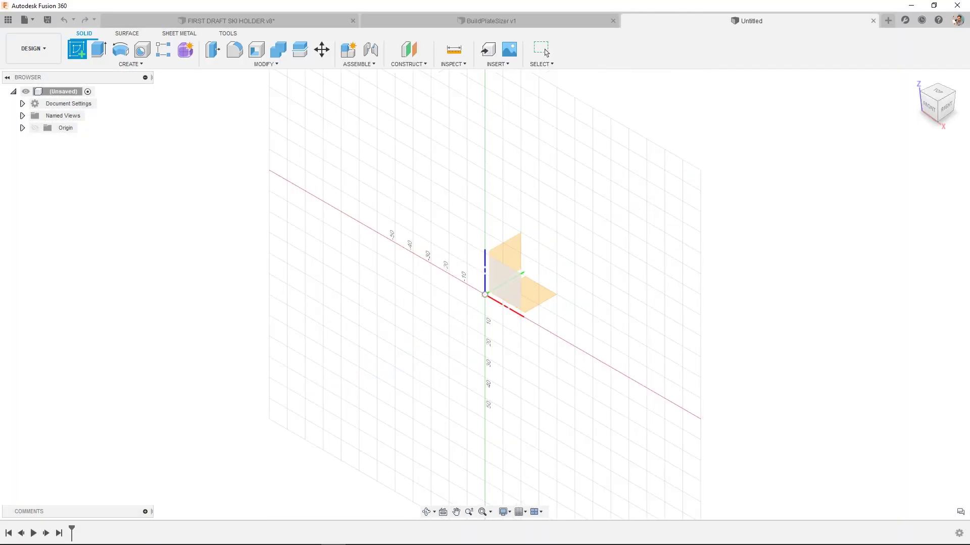
- Sketch two overlapping circles side by side on the front plane, the first centred on the origin and about 100 mm wide, and extrude them into cylinders
left_click(505, 262)
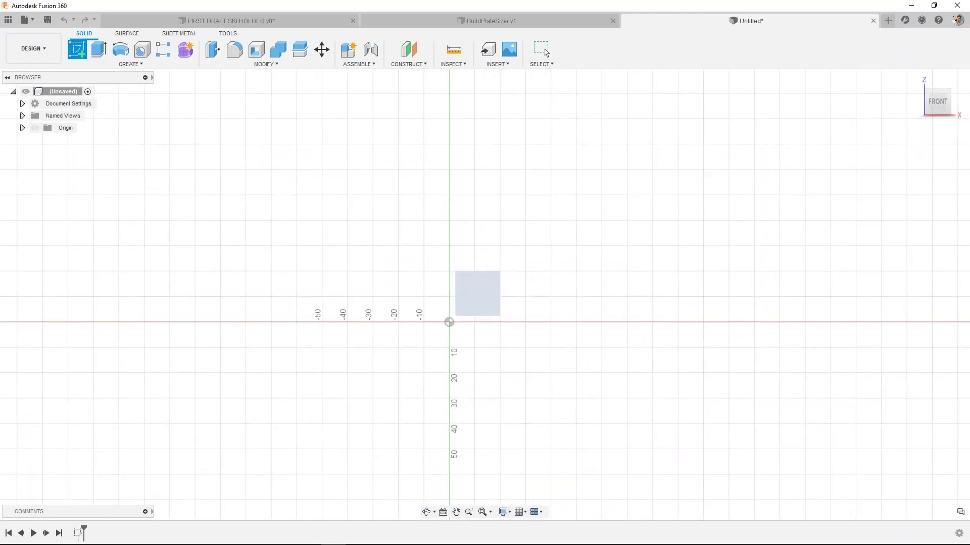
left_click(120, 49)
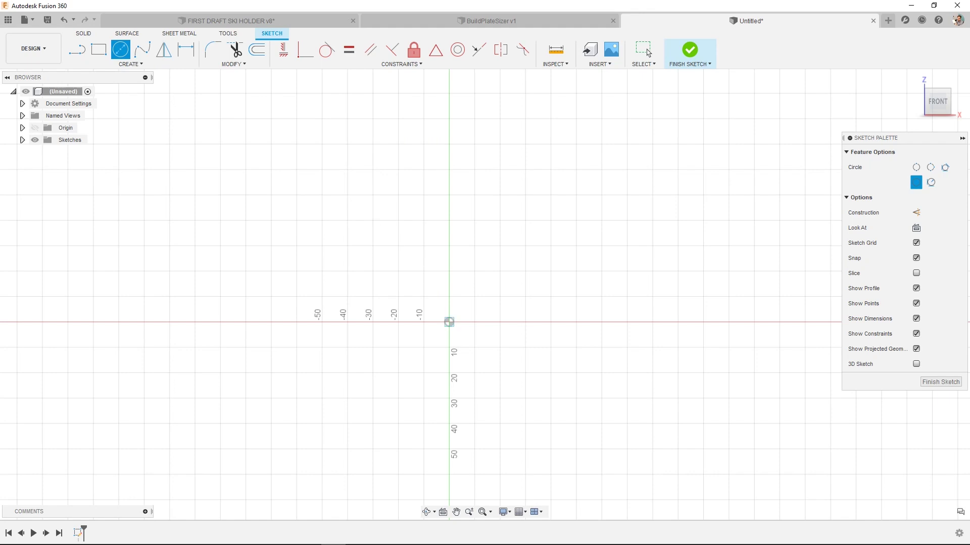
left_click(449, 321)
type("100")
key("Return")
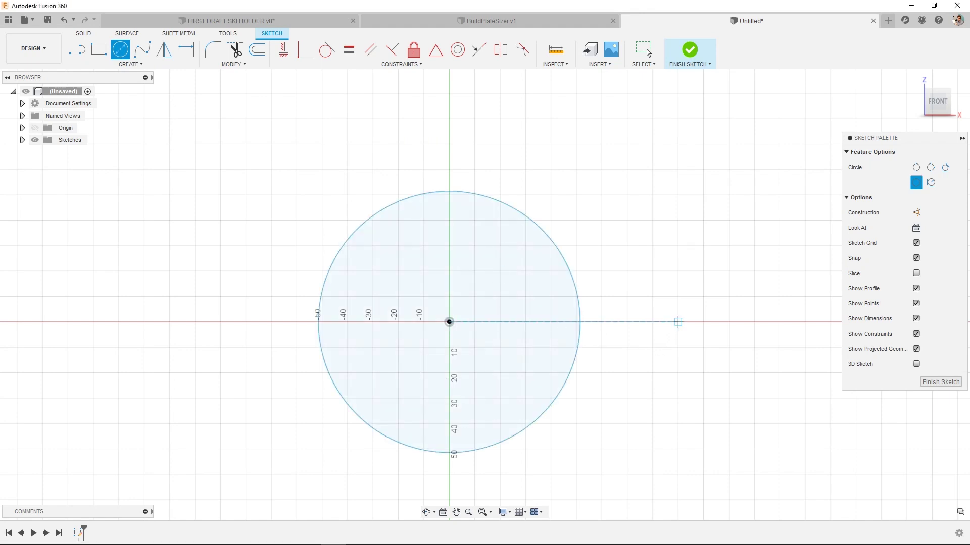
left_click(677, 321)
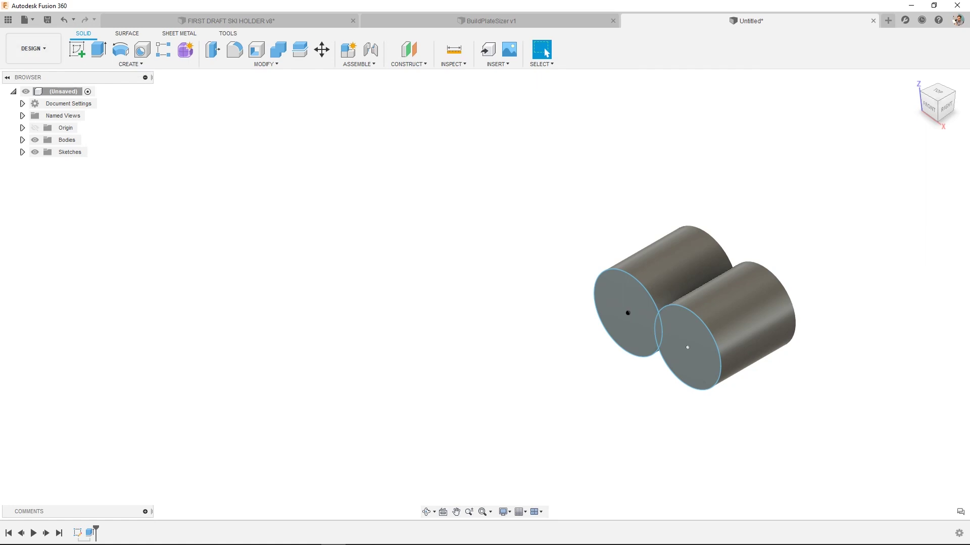
- Save the cylinder design as Untitled and insert the UltimakerBuildPlateSizer design into it
left_click(48, 20)
left_click(642, 216)
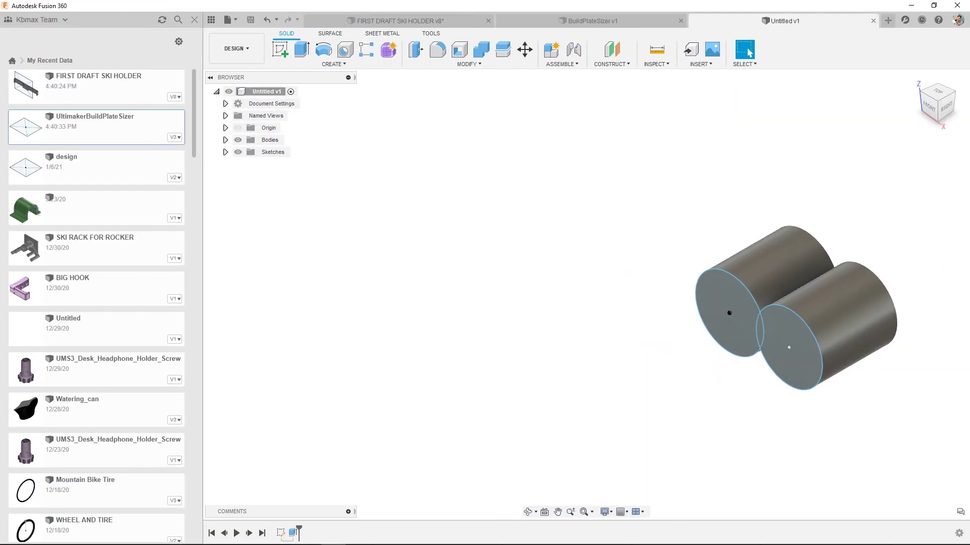
key("F6")
right_click(121, 129)
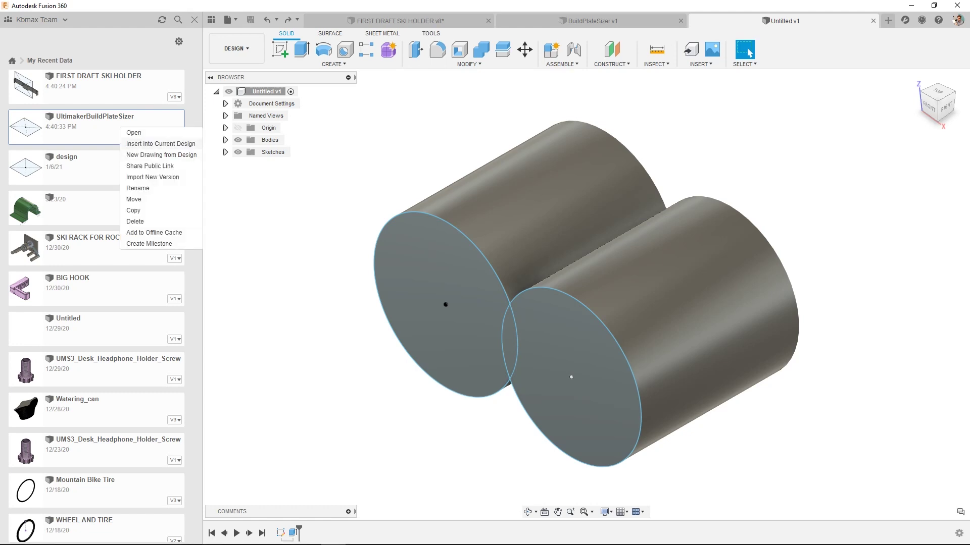
left_click(160, 144)
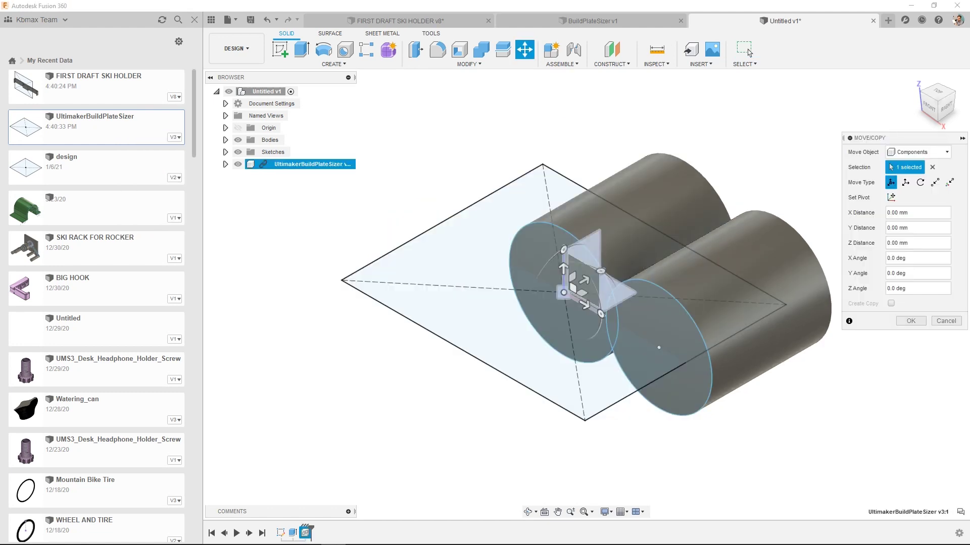
- Rotate the inserted build plate 90 degrees about X and move it about 45 mm in X and -5 mm in Y to centre it over the cylinders
left_click_drag(563, 250, 526, 314)
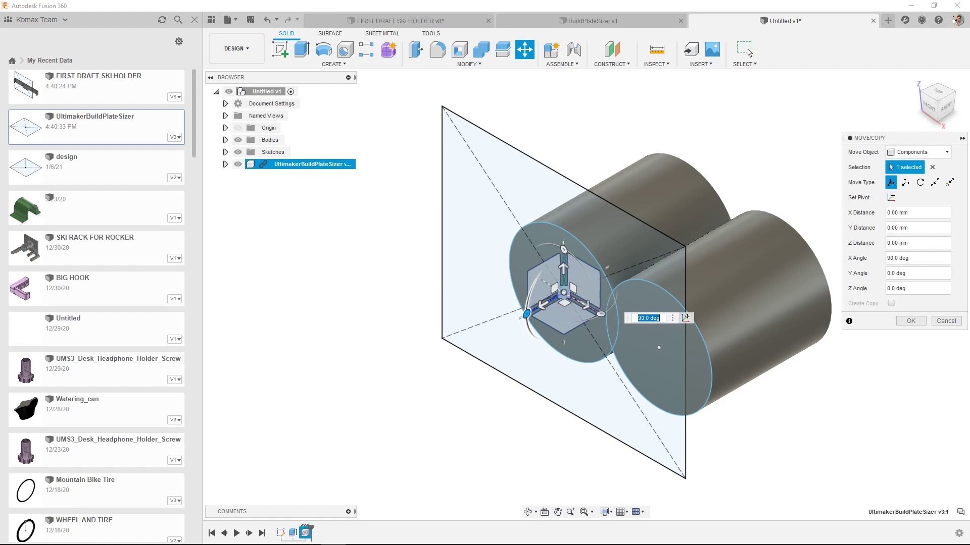
left_click_drag(573, 288, 620, 326)
left_click(929, 105)
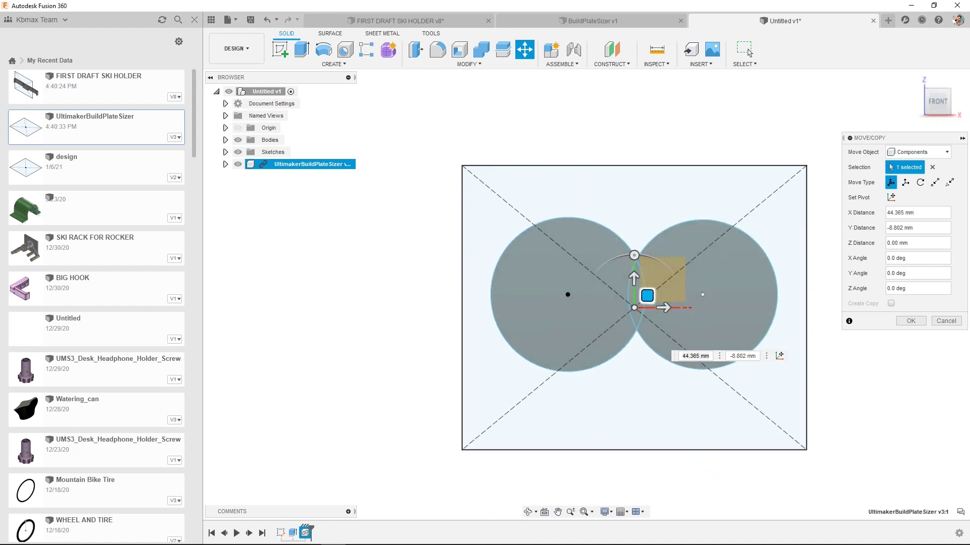
mouse_move(647, 296)
left_mouse_down()
mouse_move(663, 278)
mouse_move(615, 319)
mouse_move(648, 289)
left_mouse_up()
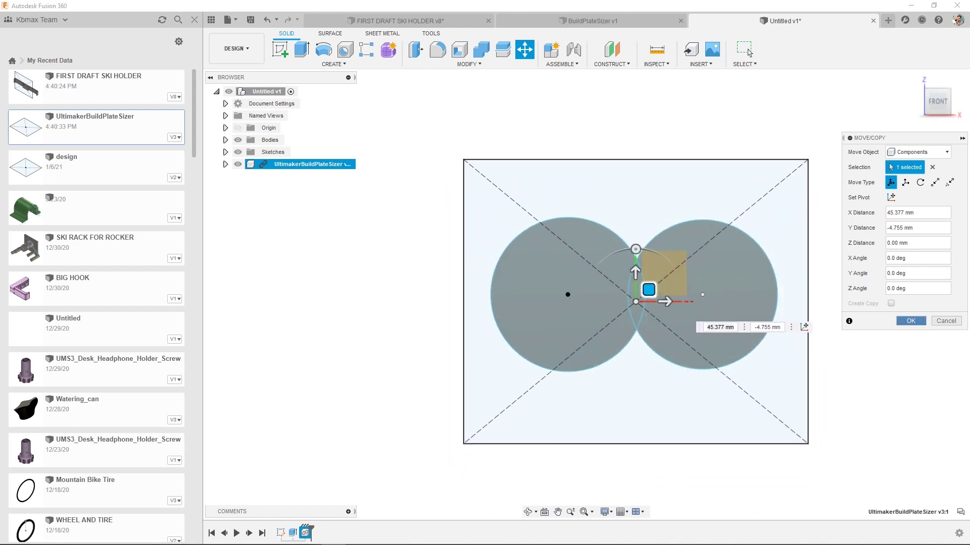
left_click(749, 51)
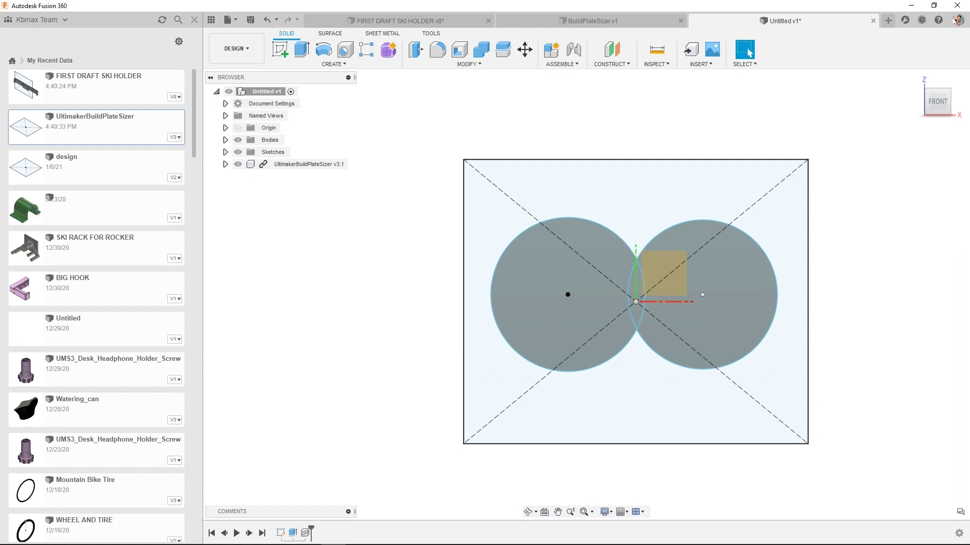